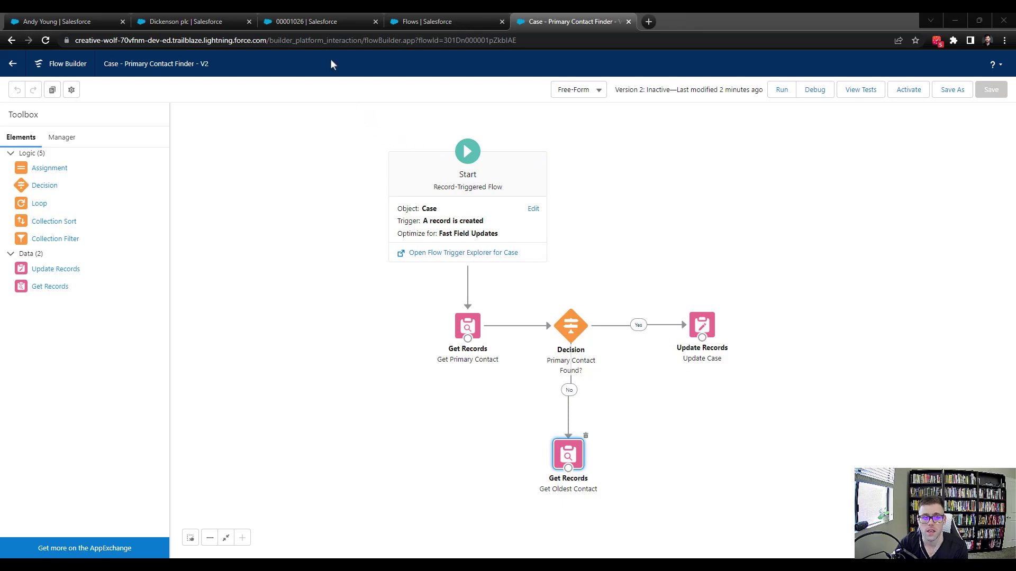
Step: From the Test Case record, launch the Developer Console via the Setup gear and enlarge its window
click(307, 25)
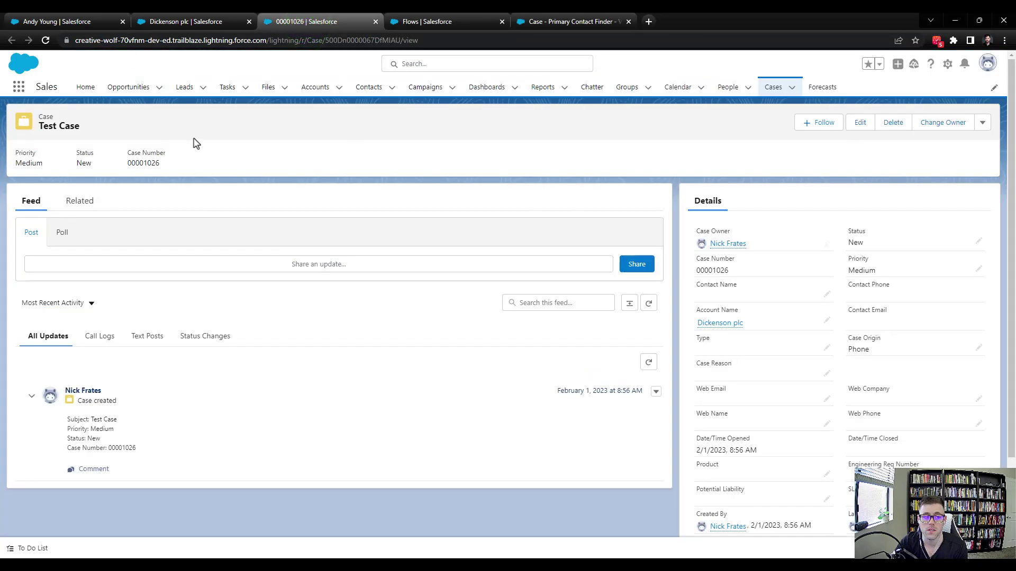
click(946, 66)
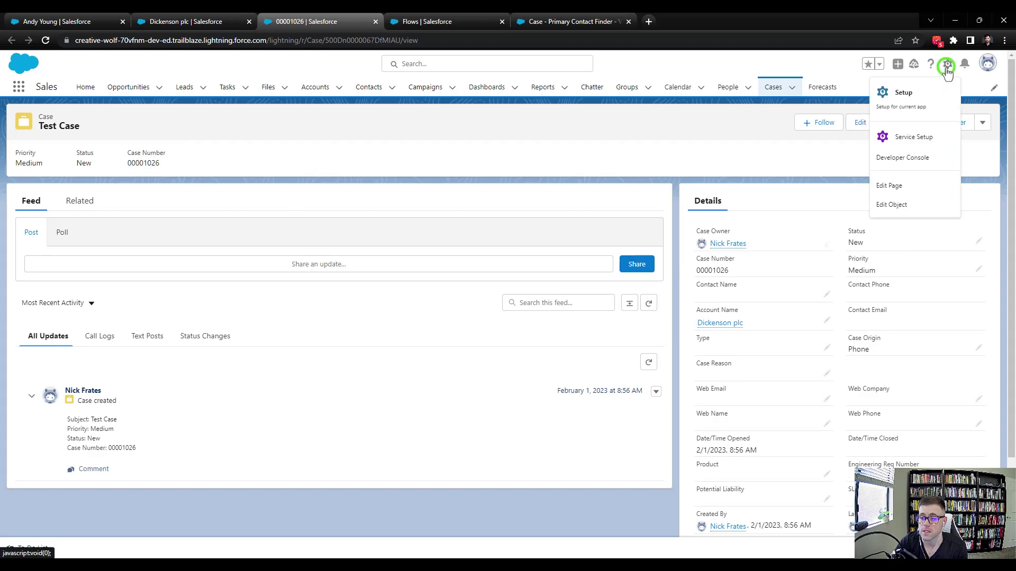
click(923, 158)
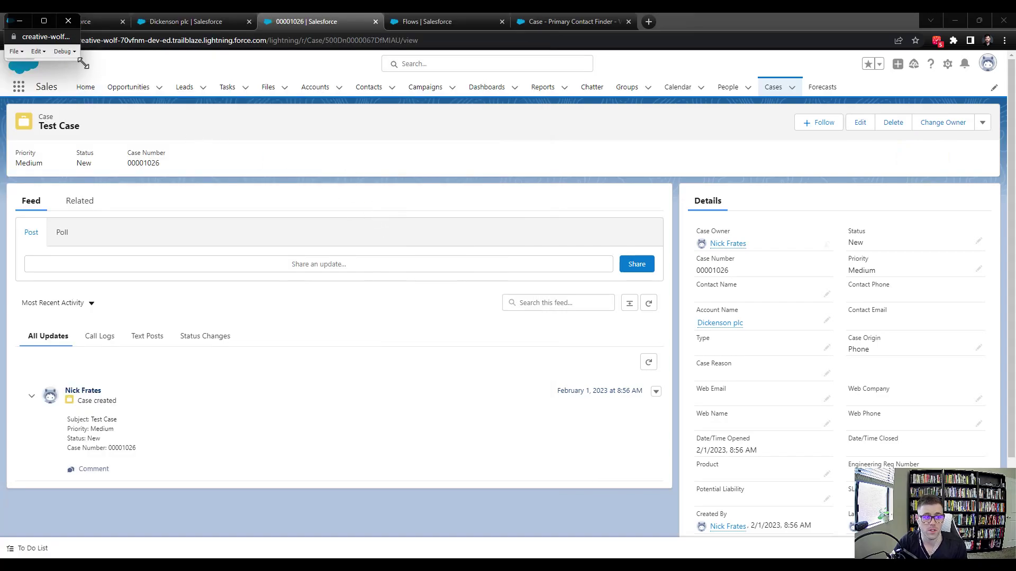
drag(80, 60, 954, 528)
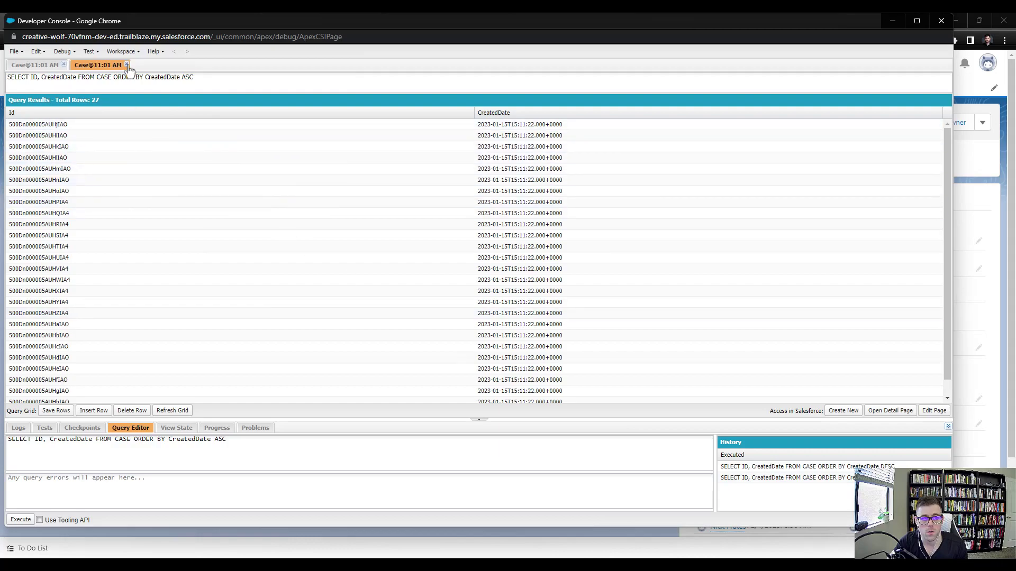
Step: Close the two old Case result tabs and change the query's object from Case to Contact
click(126, 65)
click(63, 65)
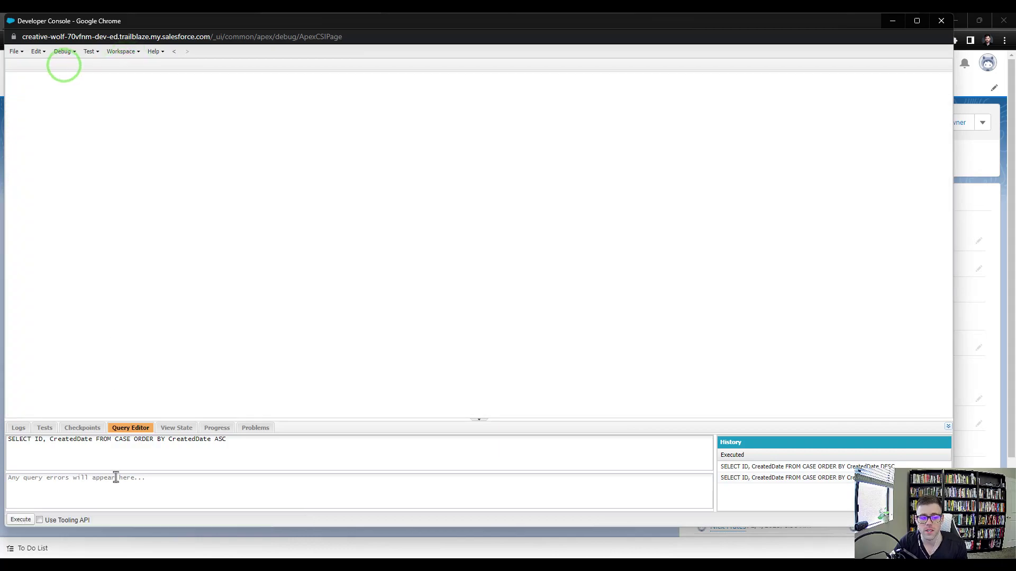
click(236, 440)
key(ctrl+a)
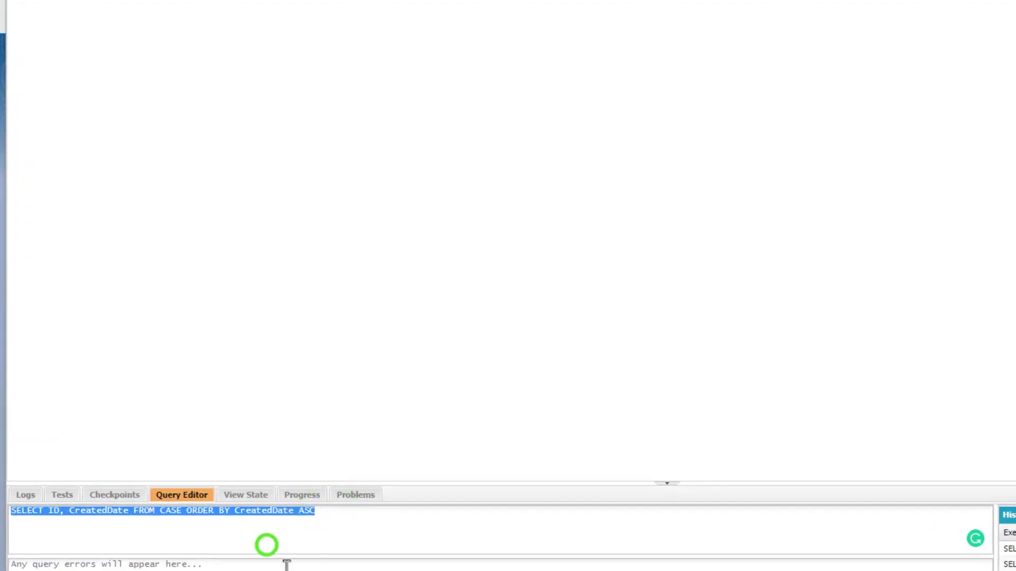
click(334, 524)
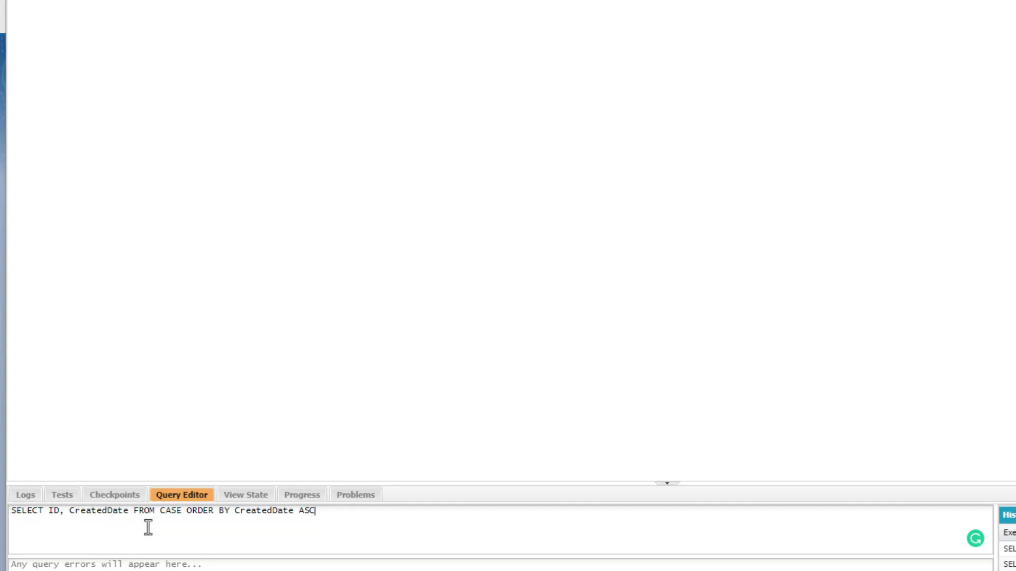
double_click(170, 510)
text(Contact)
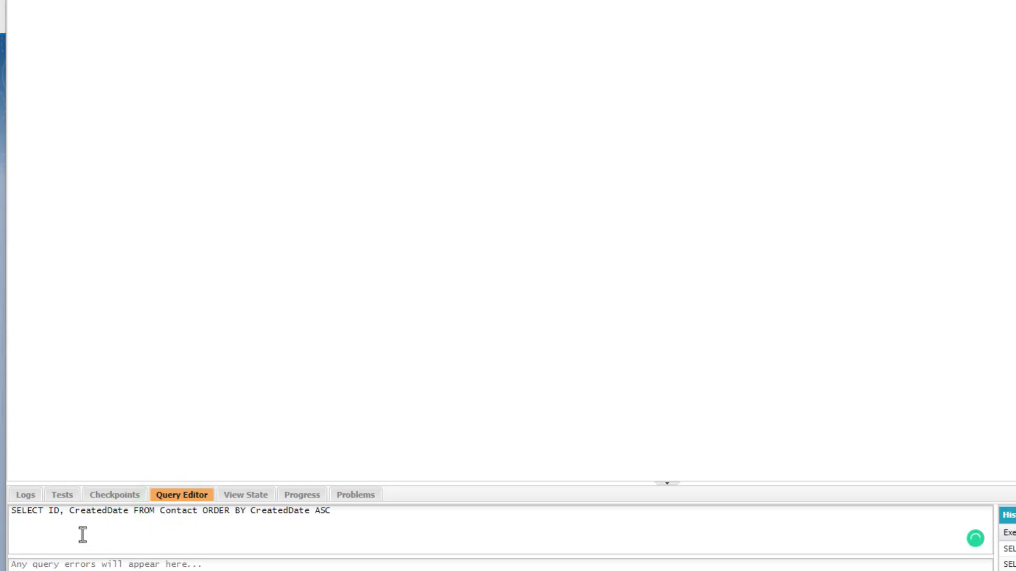
Step: Add Name to the fields and run SELECT Id, Name, CreatedDate FROM Contact ORDER BY CreatedDate ASC
click(69, 511)
text(Name,)
click(88, 509)
click(148, 547)
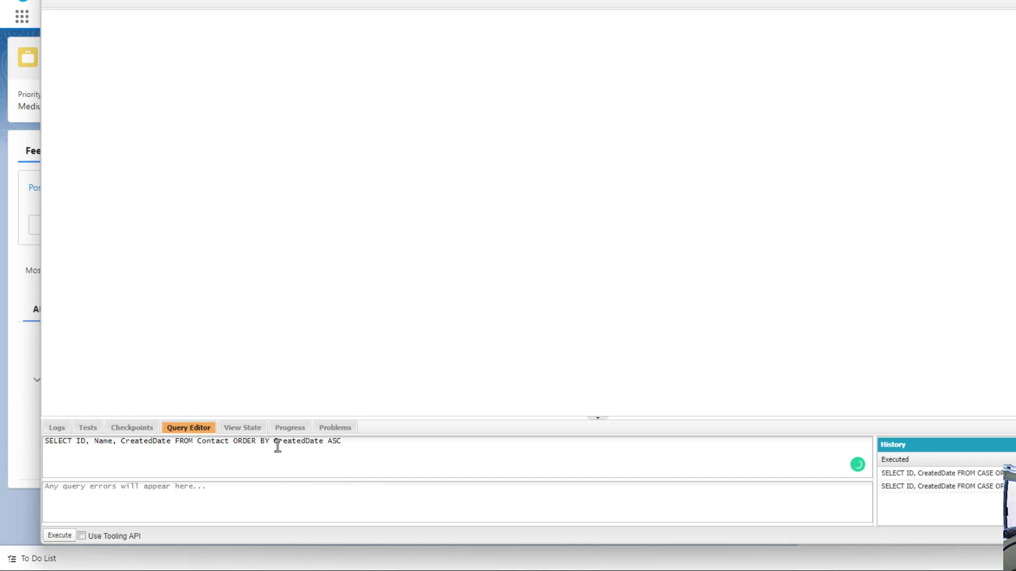
drag(273, 443, 314, 444)
click(332, 443)
click(67, 542)
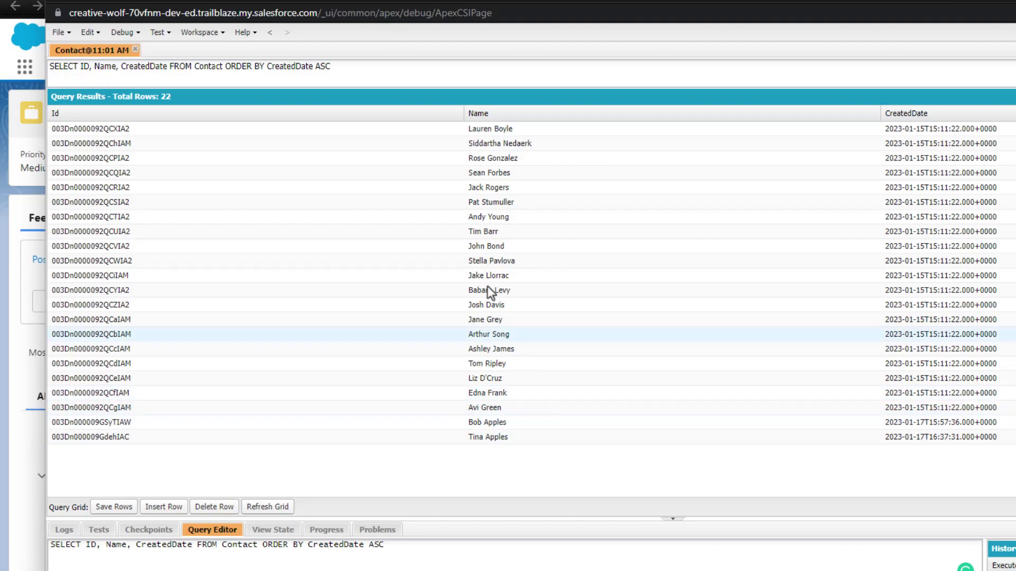
double_click(245, 545)
click(211, 561)
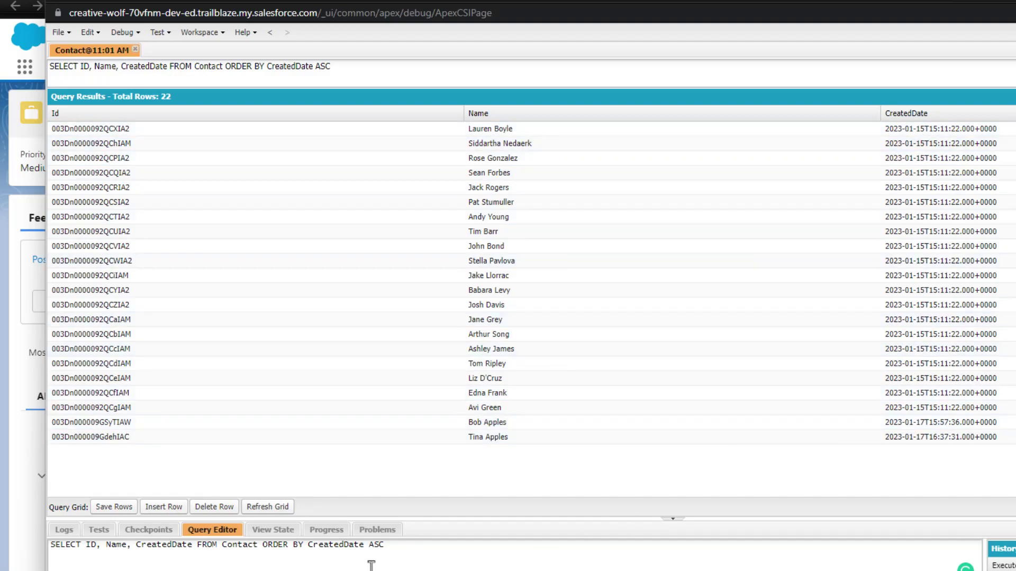
Step: Change the sort to DESC and run the contact query newest-first
click(369, 545)
key(Delete)
key(ctrl+e)
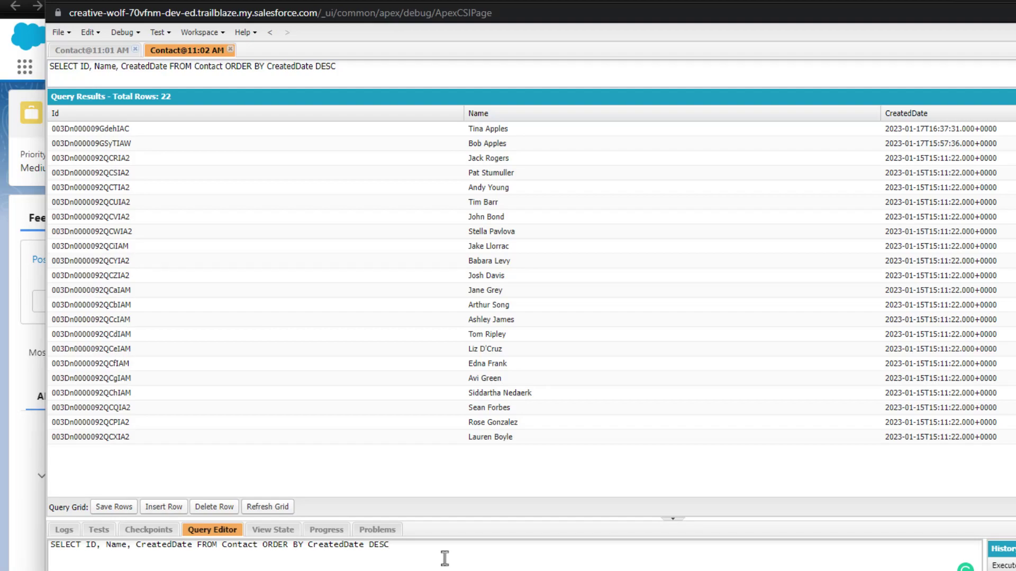
drag(423, 545, 55, 553)
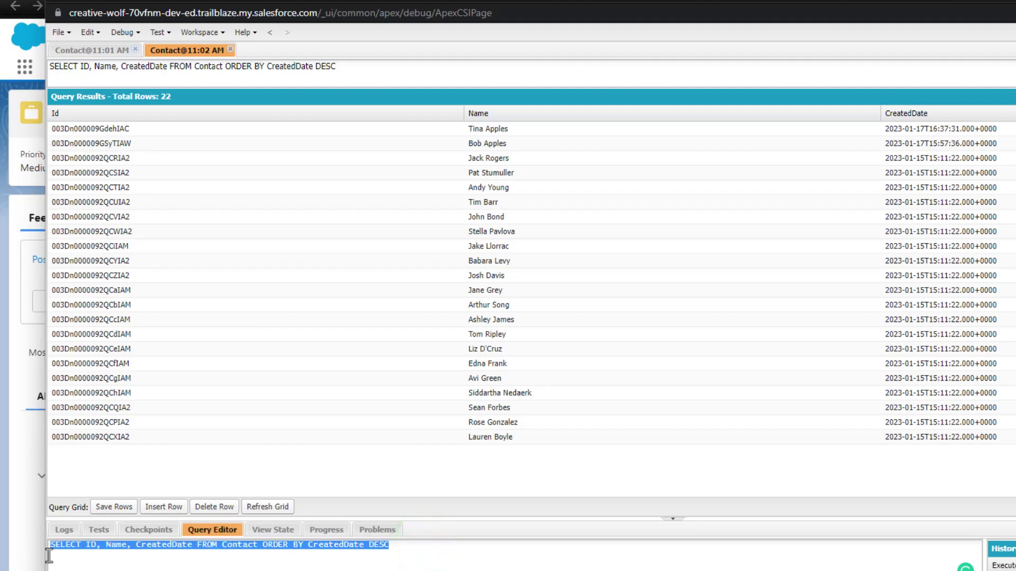
click(99, 552)
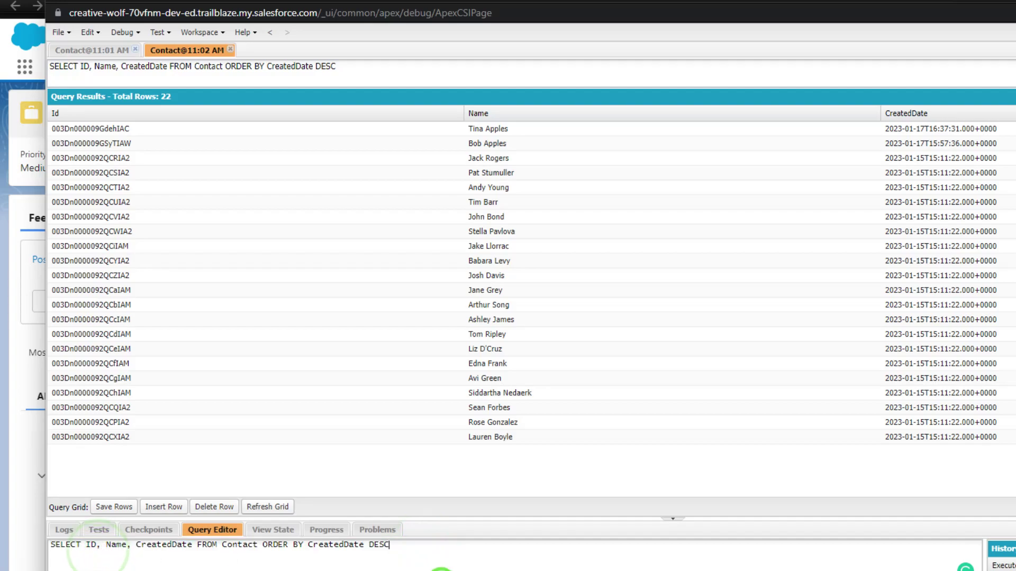
click(445, 562)
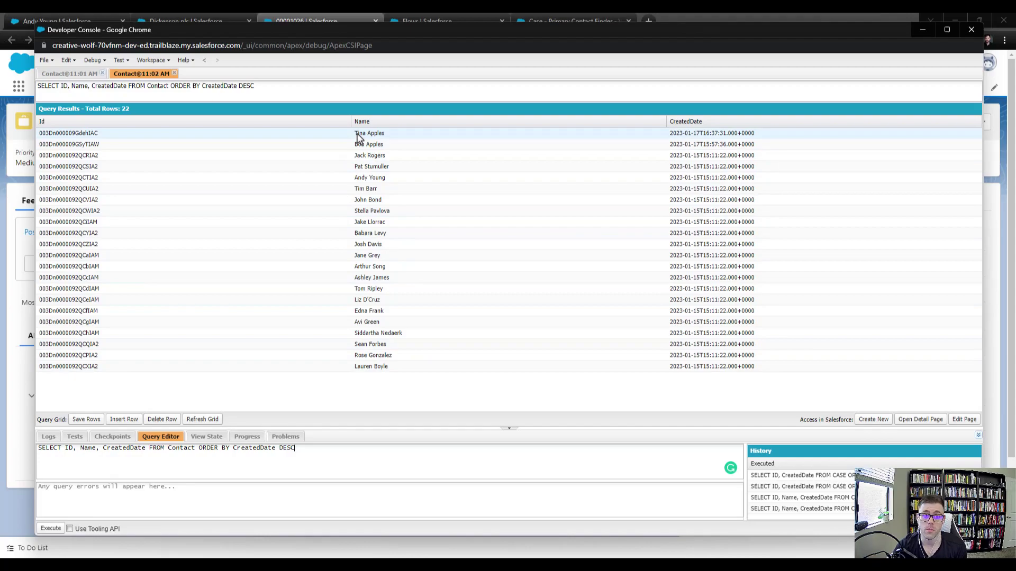
Step: Switch the sort back to ASC and rerun the oldest-first contact query
click(279, 448)
key(BackSpace)
text(A)
click(51, 528)
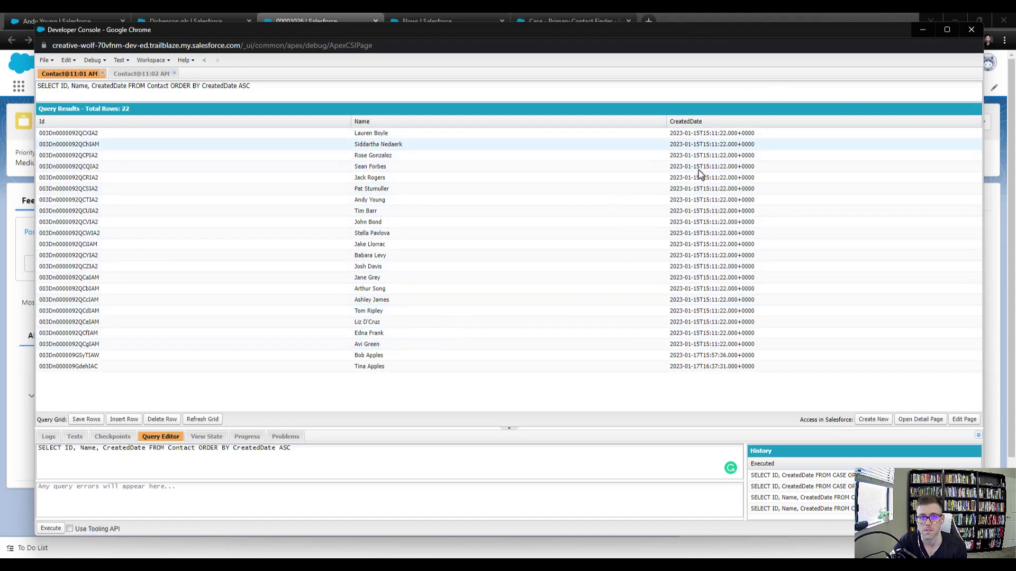
Step: In the Primary Contact Finder flow, set Get Oldest Contact's Sort Order to Ascending
click(922, 30)
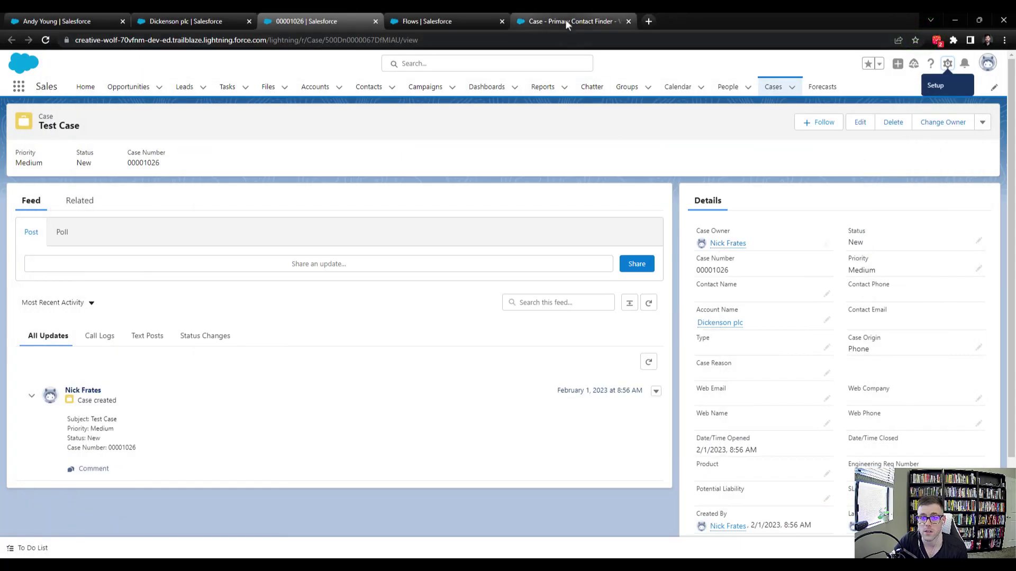
click(566, 20)
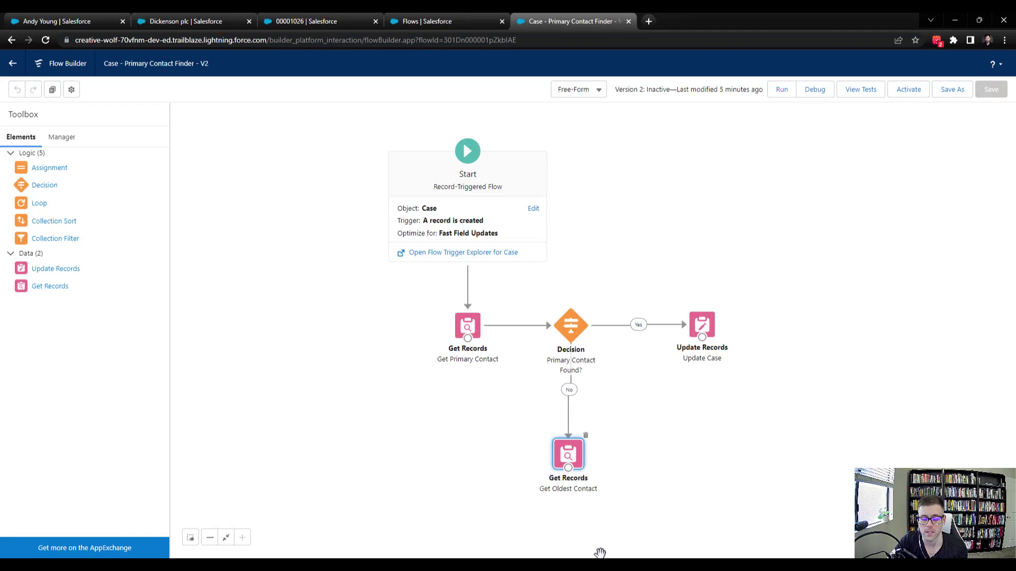
double_click(562, 453)
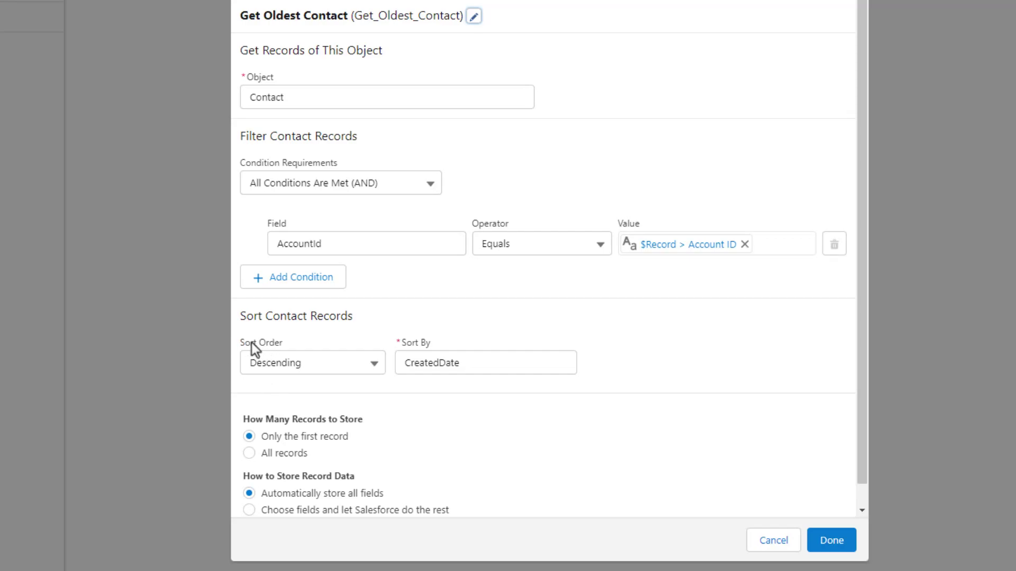
click(307, 366)
click(290, 393)
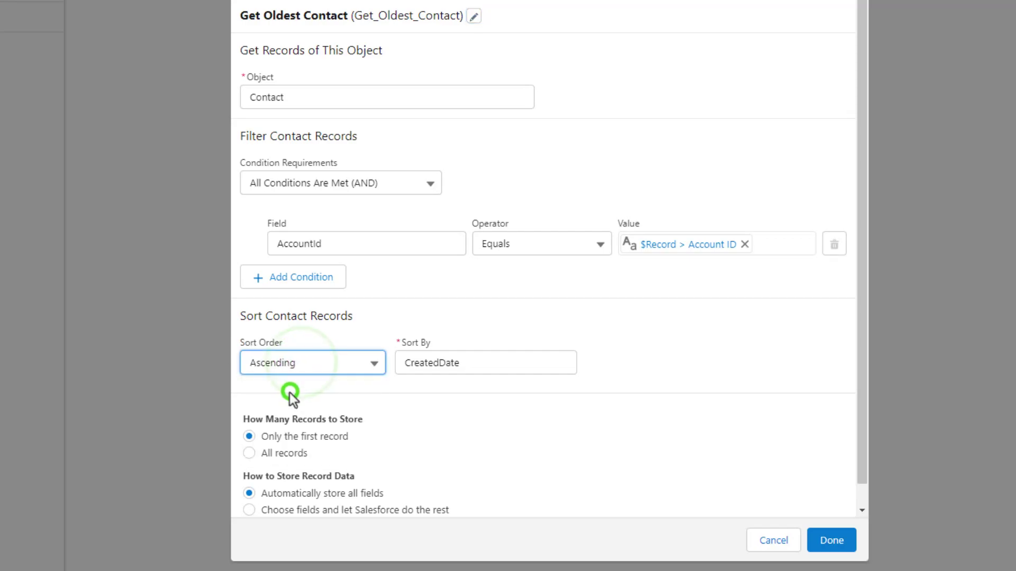
click(677, 387)
Step: Recheck the console results and keep Get Oldest Contact storing only the first record
mouse_move(556, 570)
click(719, 550)
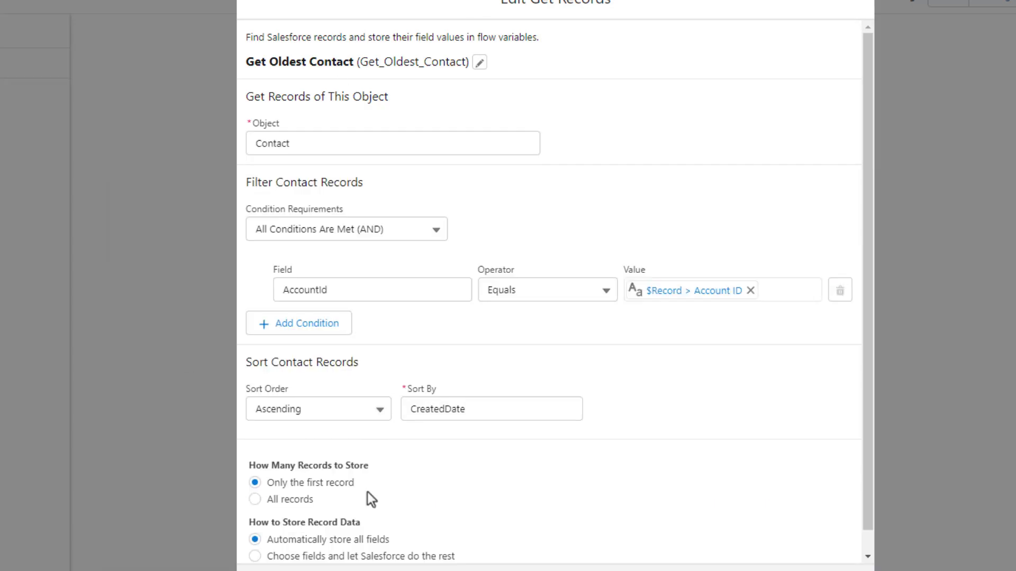
click(761, 474)
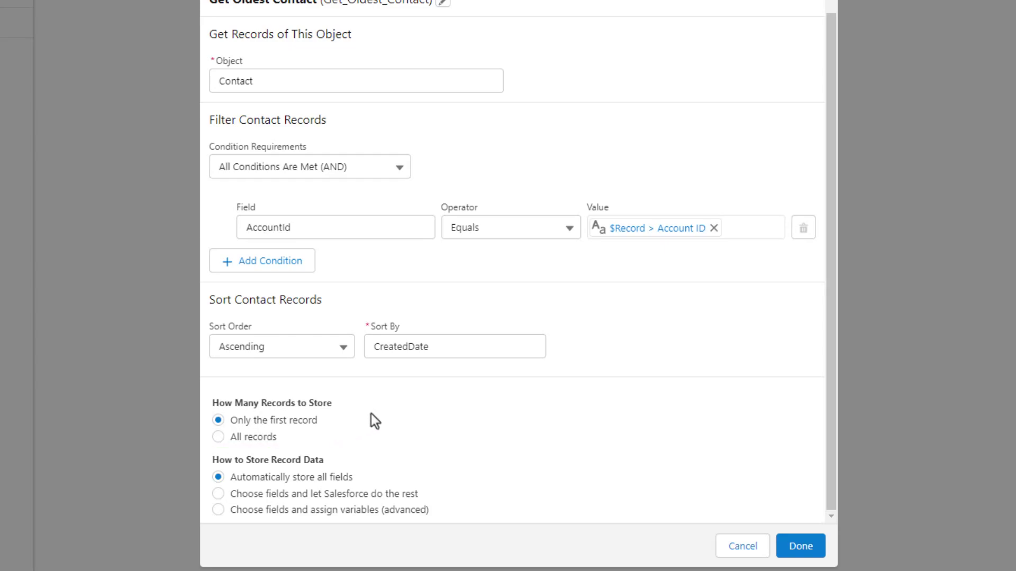
click(247, 441)
click(266, 419)
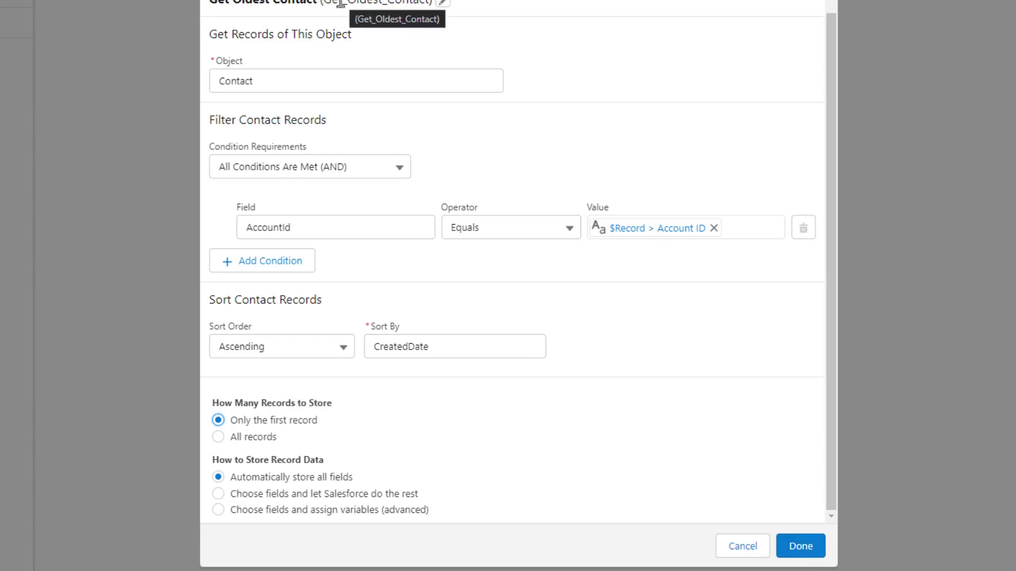
click(624, 41)
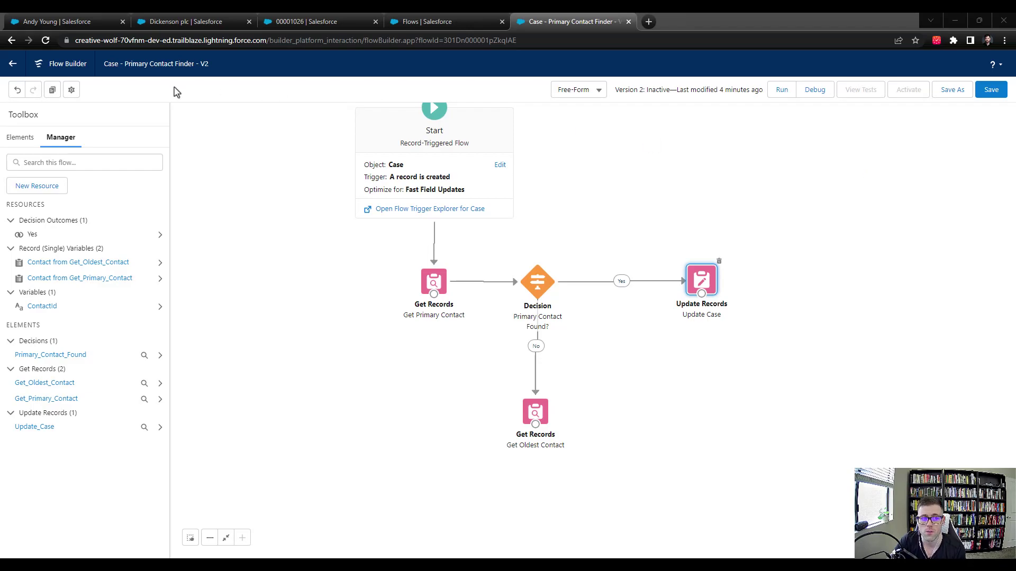
Step: Drag the Update Case node lower on the canvas and review its settings without changes
click(20, 137)
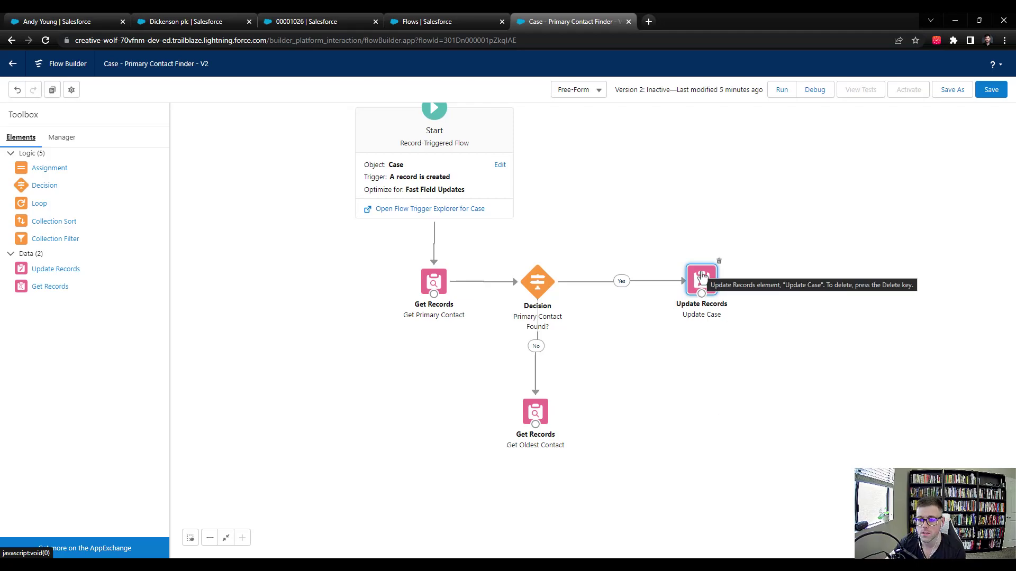
drag(702, 276, 708, 329)
double_click(707, 330)
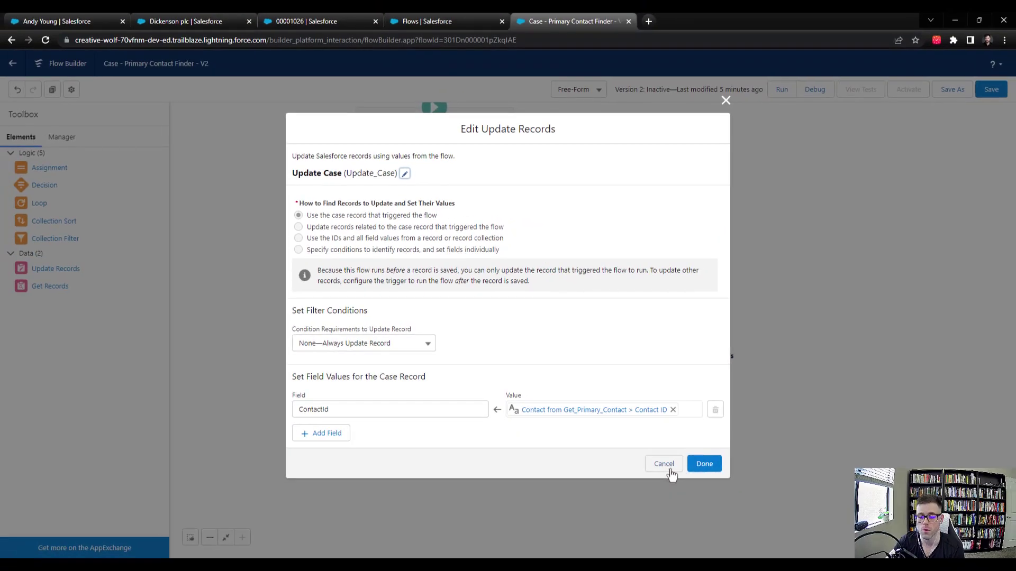
click(669, 470)
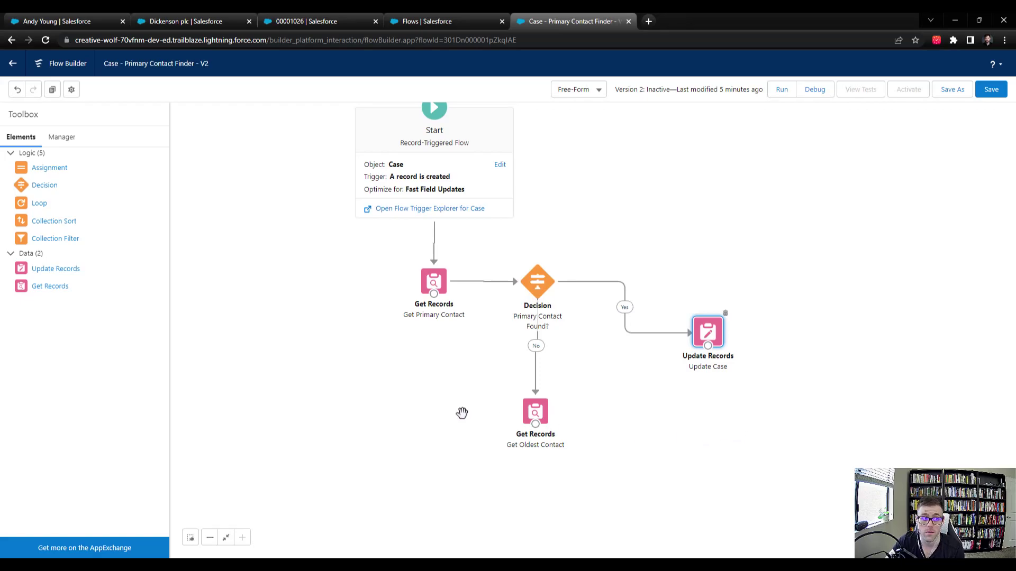
Step: Create a new Formula resource with API name f_ContactId
click(61, 141)
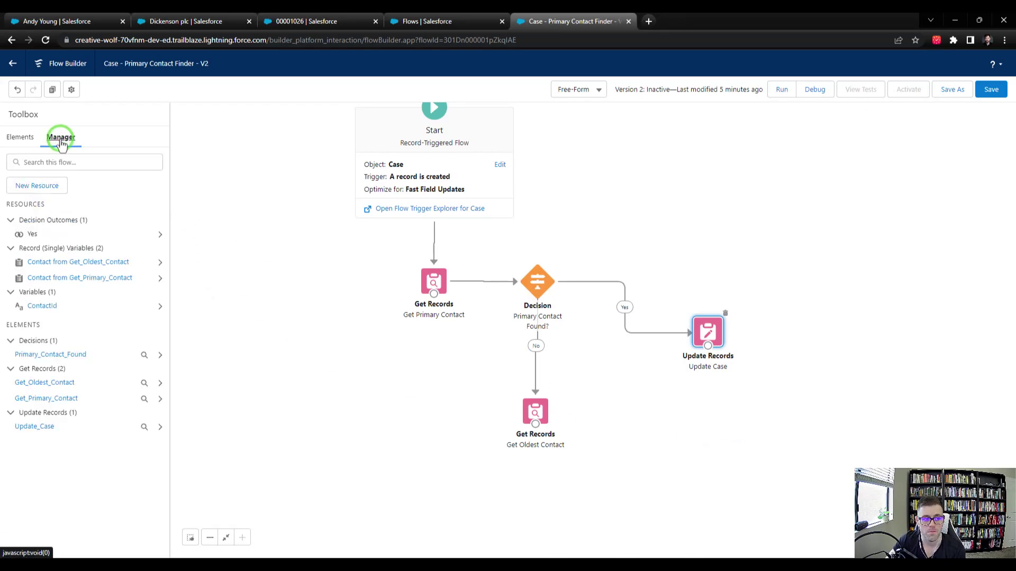
click(38, 186)
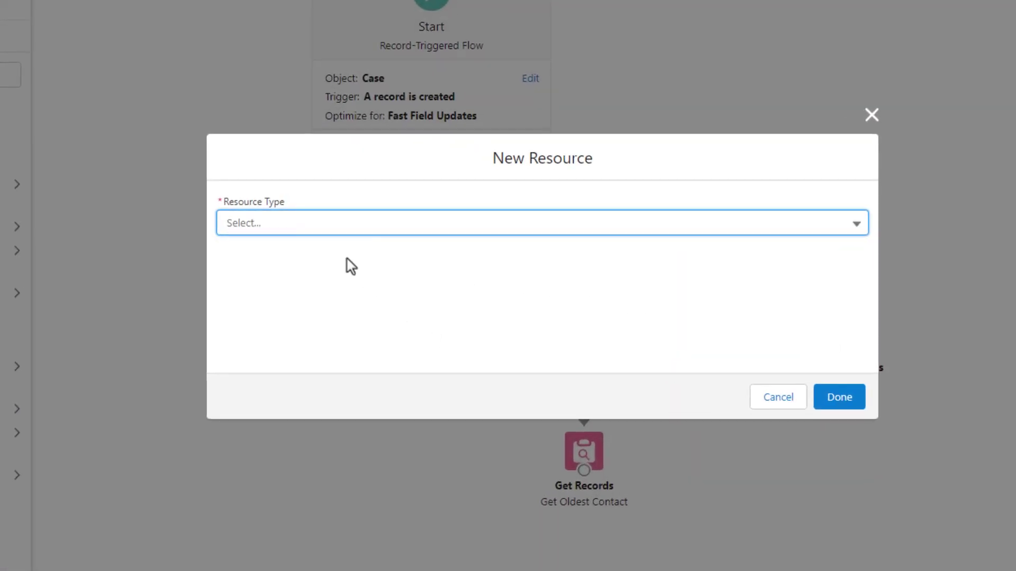
click(308, 225)
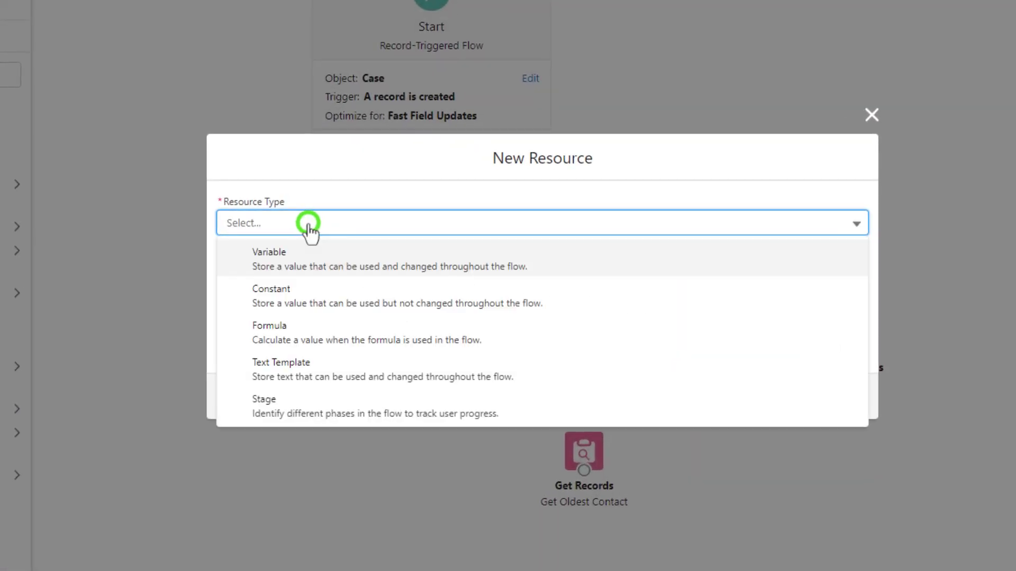
click(314, 330)
click(279, 173)
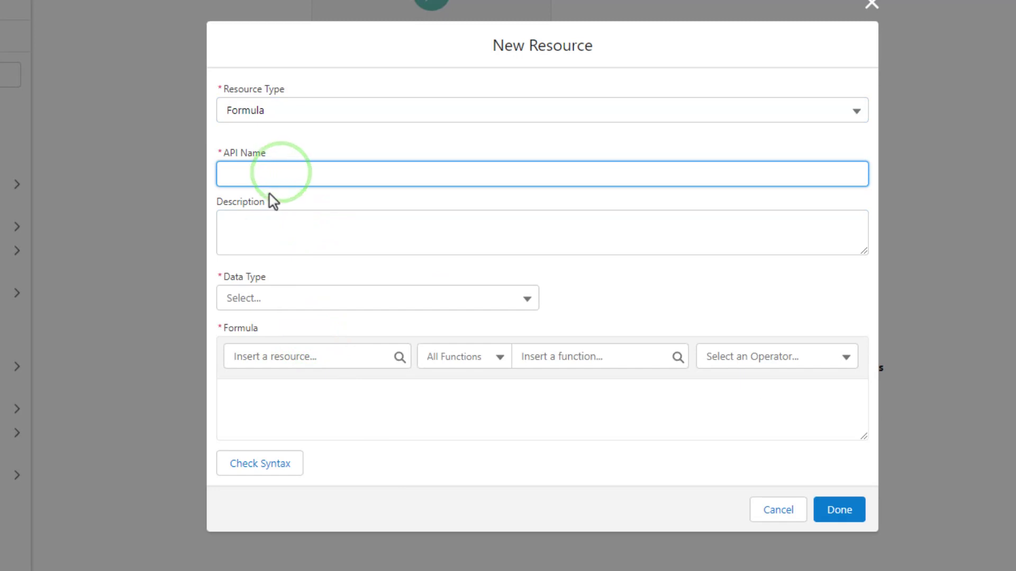
text(ContactId)
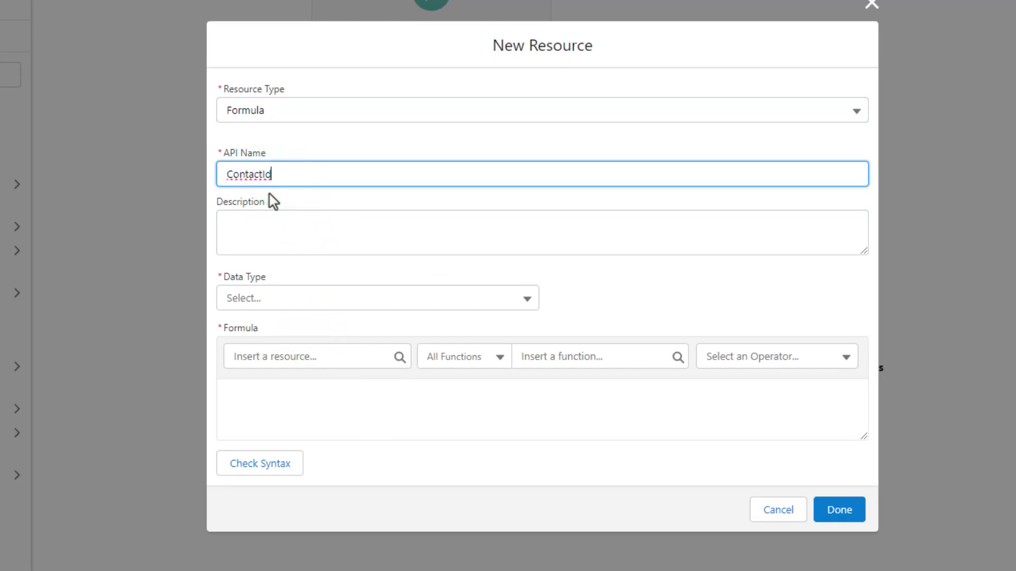
text(Formula)
key(BackSpace)
key(BackSpace)
key(Home)
text(f_)
click(373, 136)
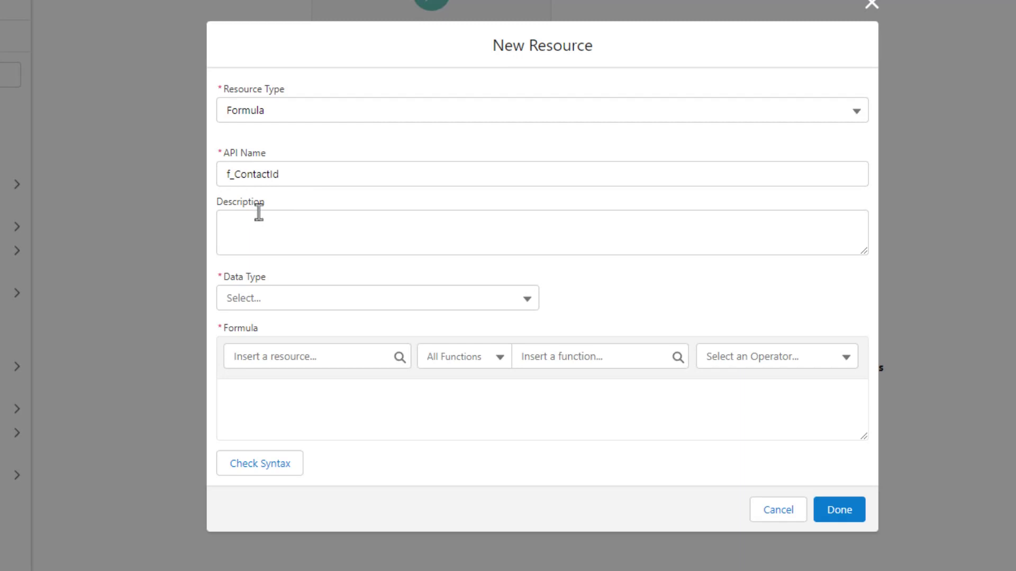
click(306, 172)
text(f)
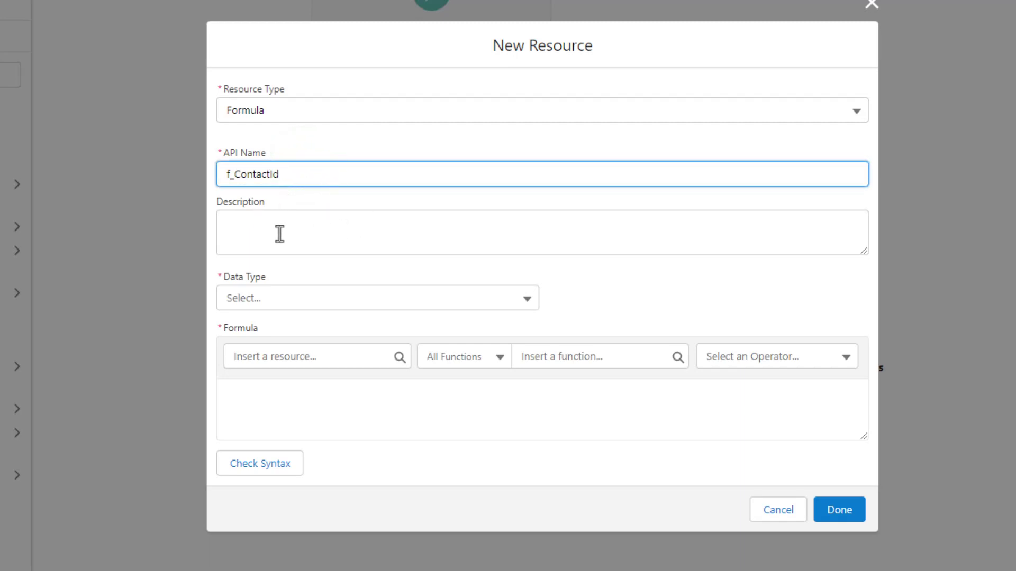
Step: Set the formula's data type to Text and begin the expression with IF( ISBLANK( )
click(293, 305)
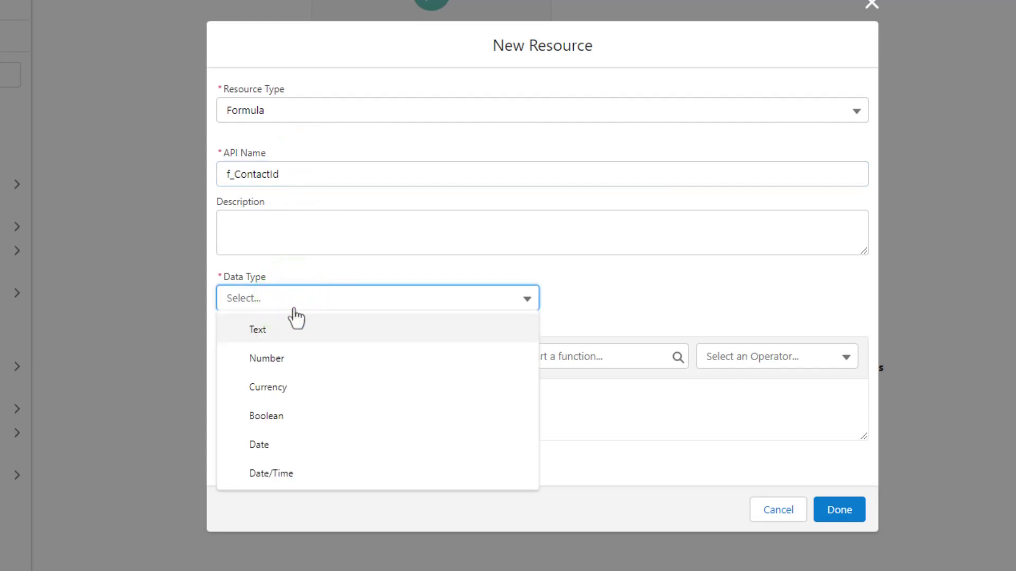
click(302, 335)
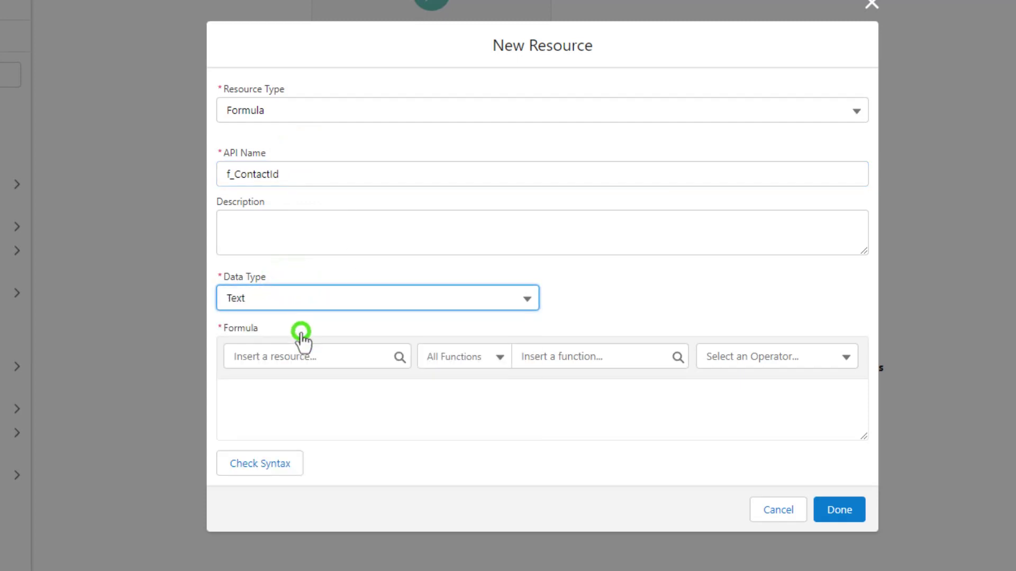
click(333, 424)
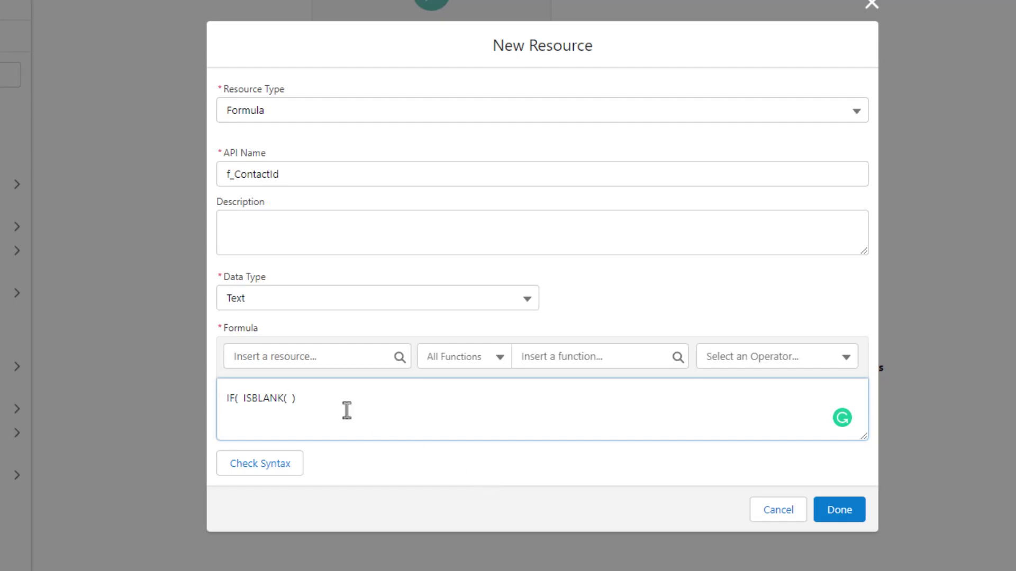
drag(298, 397, 242, 397)
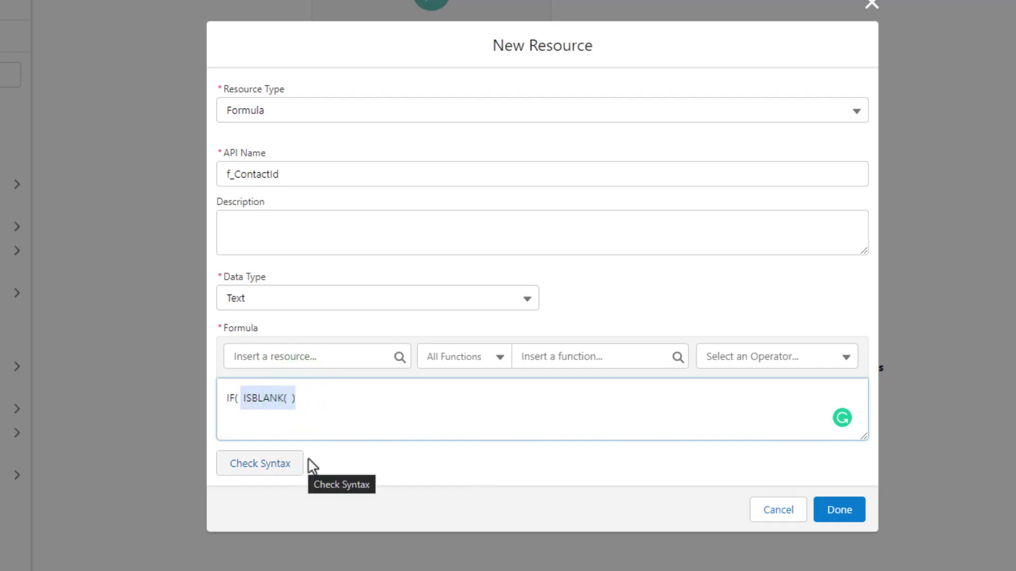
click(356, 422)
click(291, 397)
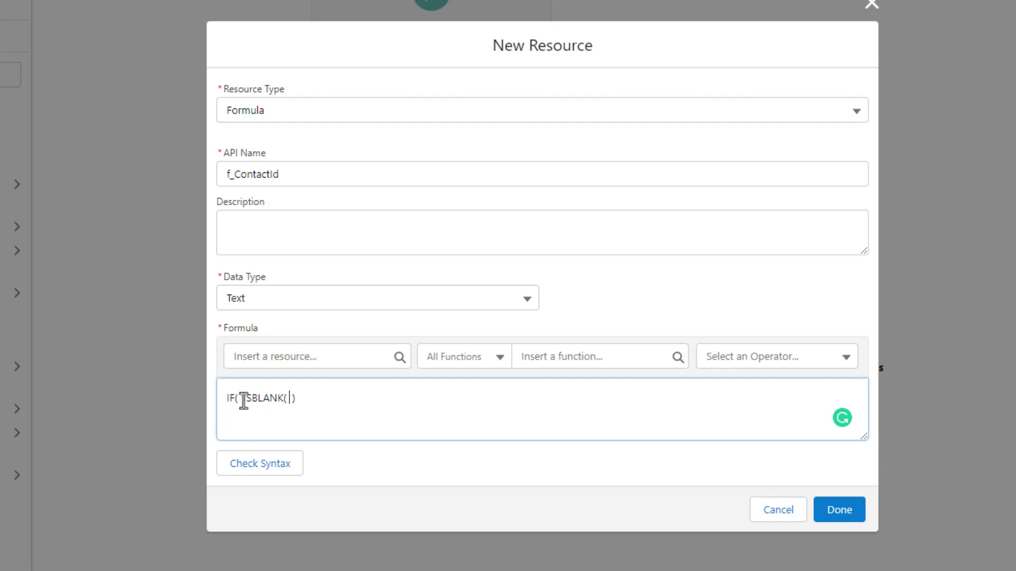
Step: Insert {!Get_Primary_Contact.Id} inside the ISBLANK parentheses
click(265, 357)
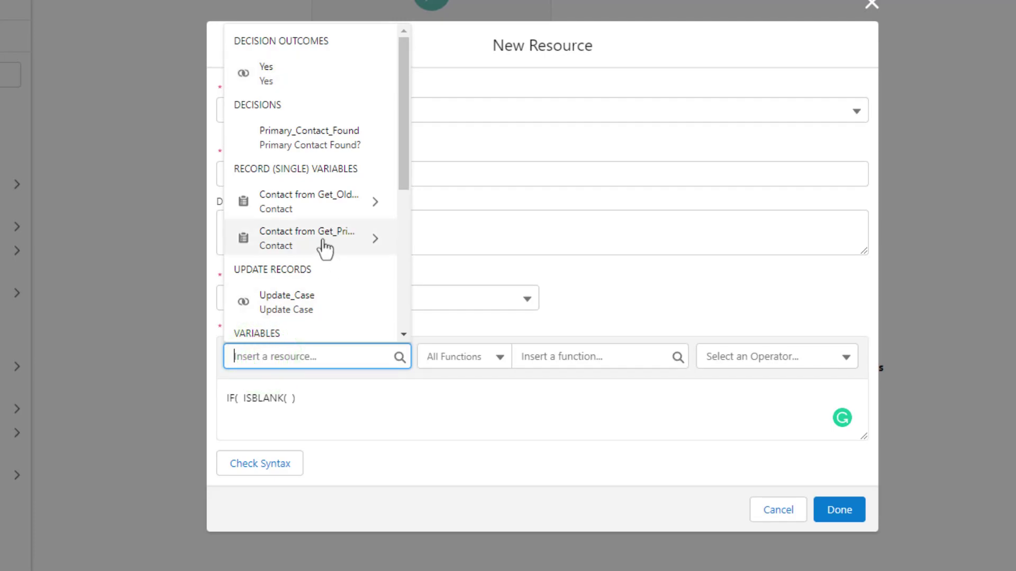
click(644, 266)
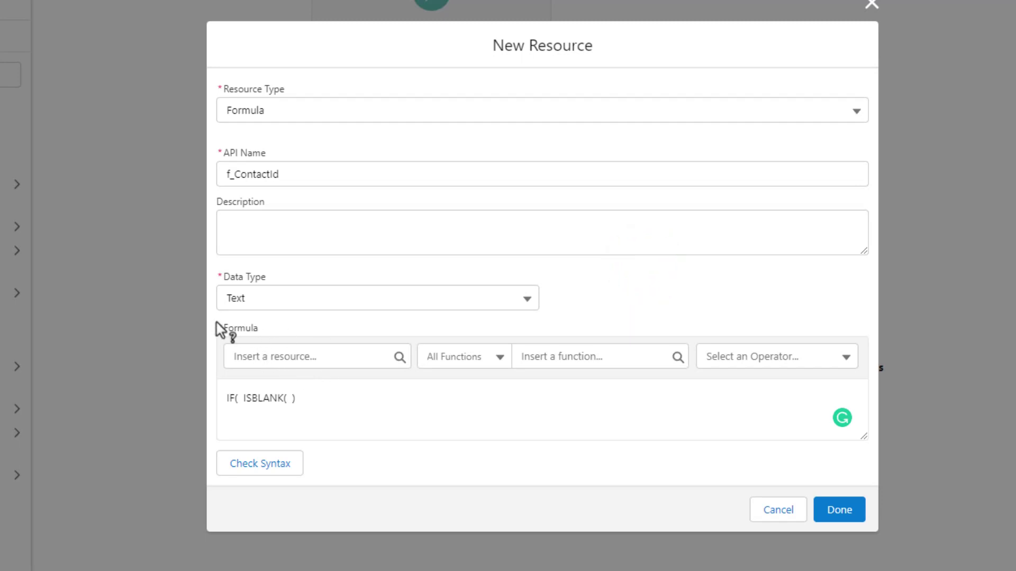
click(287, 358)
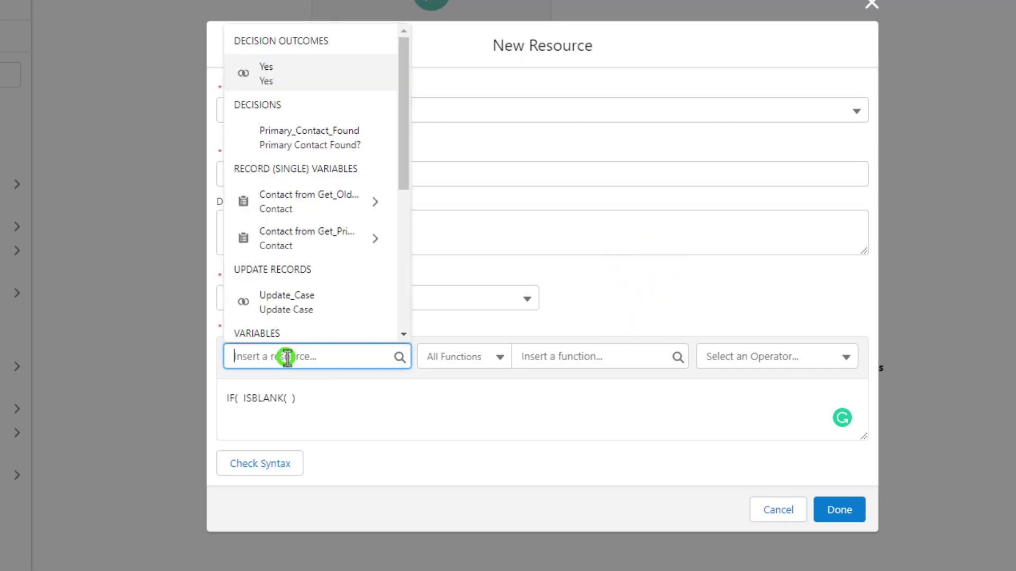
click(270, 244)
scroll(301, 256, down, 2)
scroll(323, 280, down, 8)
scroll(326, 286, down, 2)
click(303, 289)
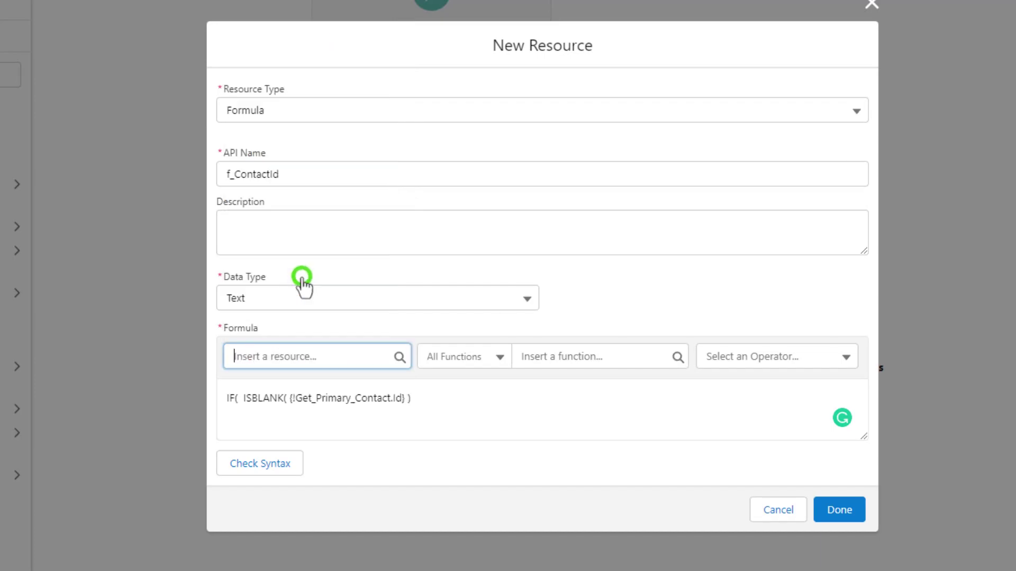
click(447, 385)
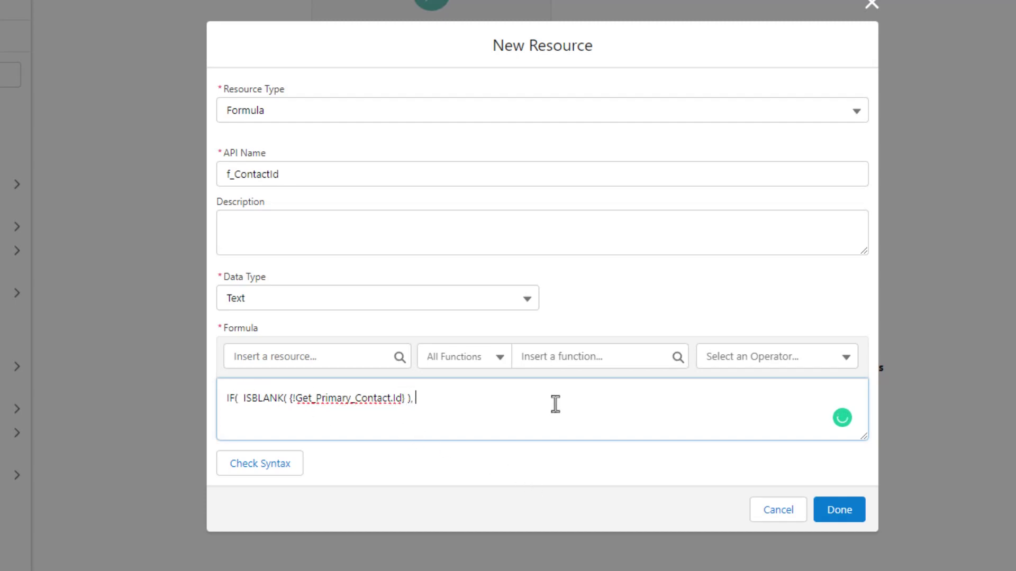
Step: Insert {!Get_Oldest_Contact.Id} after the comma as the IF's true value
click(314, 364)
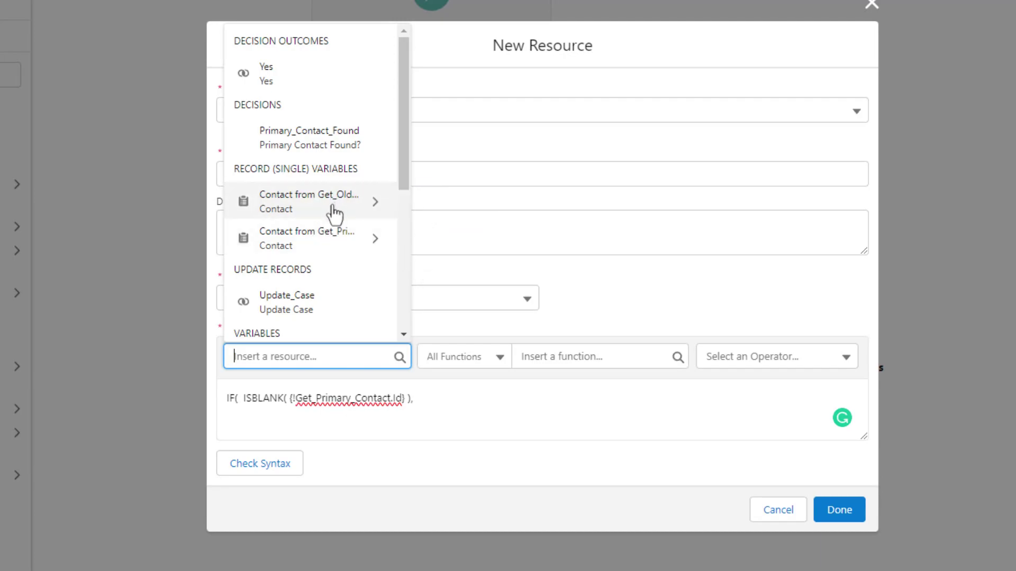
click(335, 214)
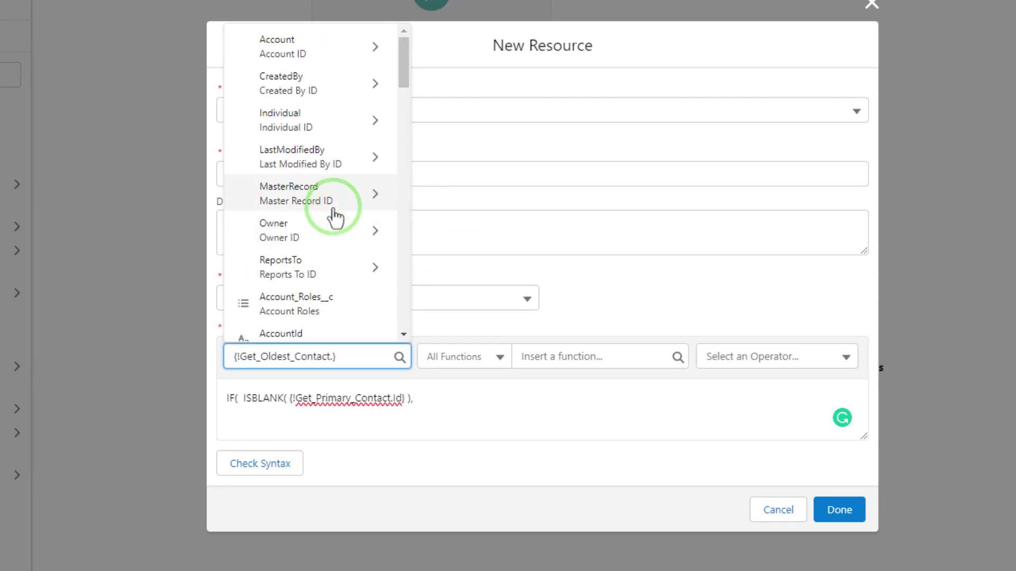
scroll(335, 216, down, 5)
scroll(335, 217, down, 10)
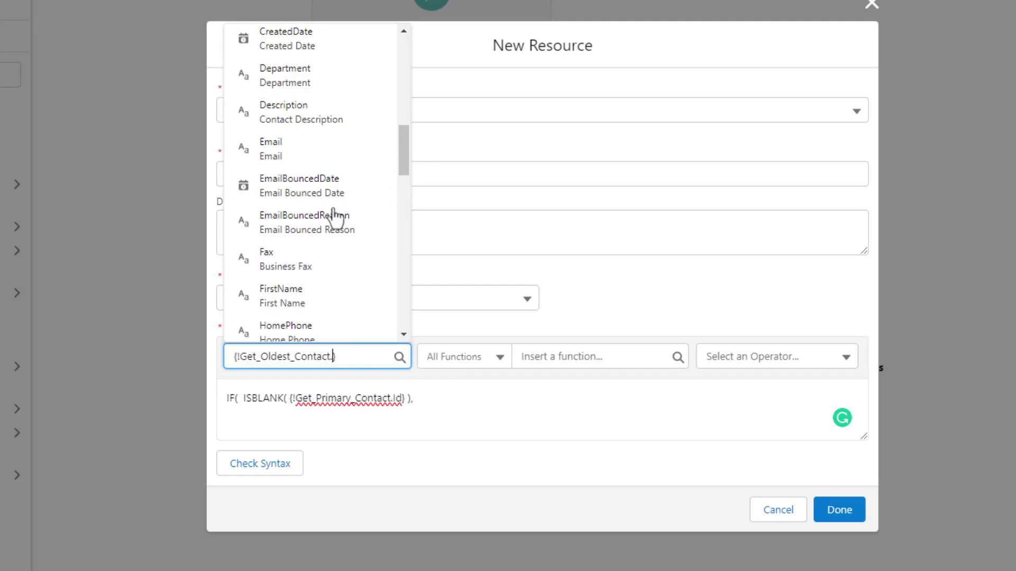
click(315, 130)
click(589, 400)
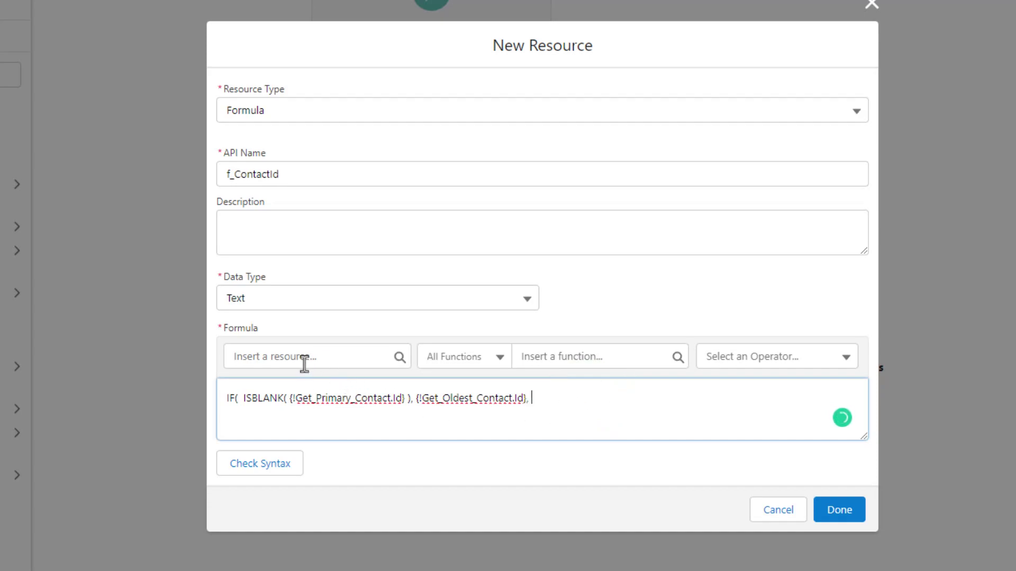
Step: Disable Grammarly on this site with 'Yes, from now on' and dismiss its notices
click(844, 426)
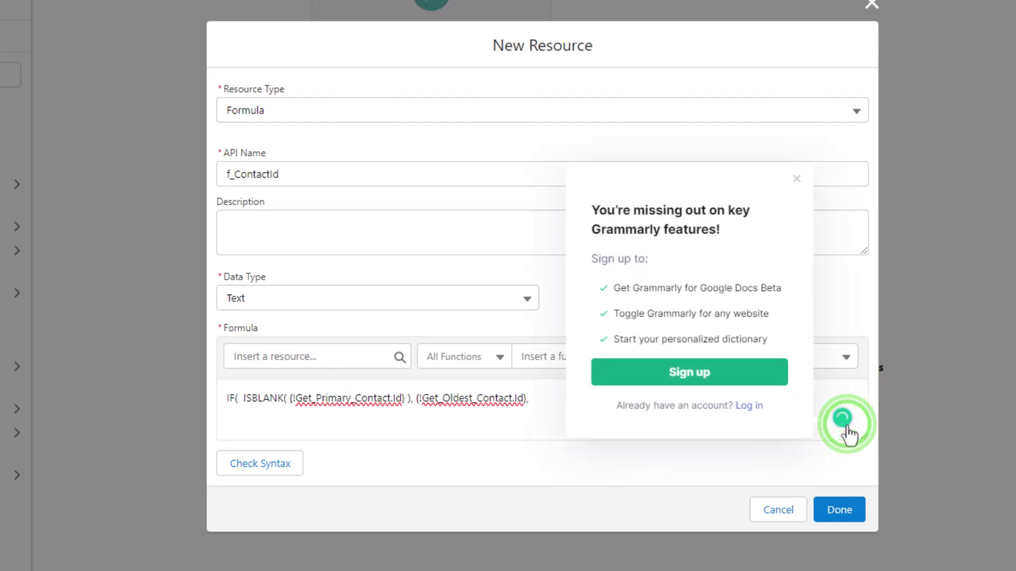
click(796, 179)
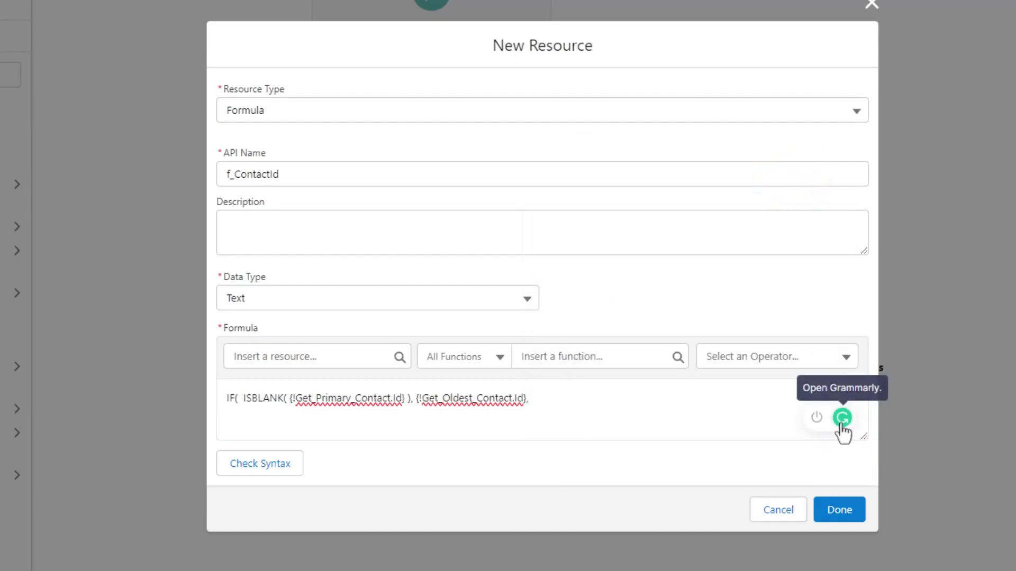
click(817, 419)
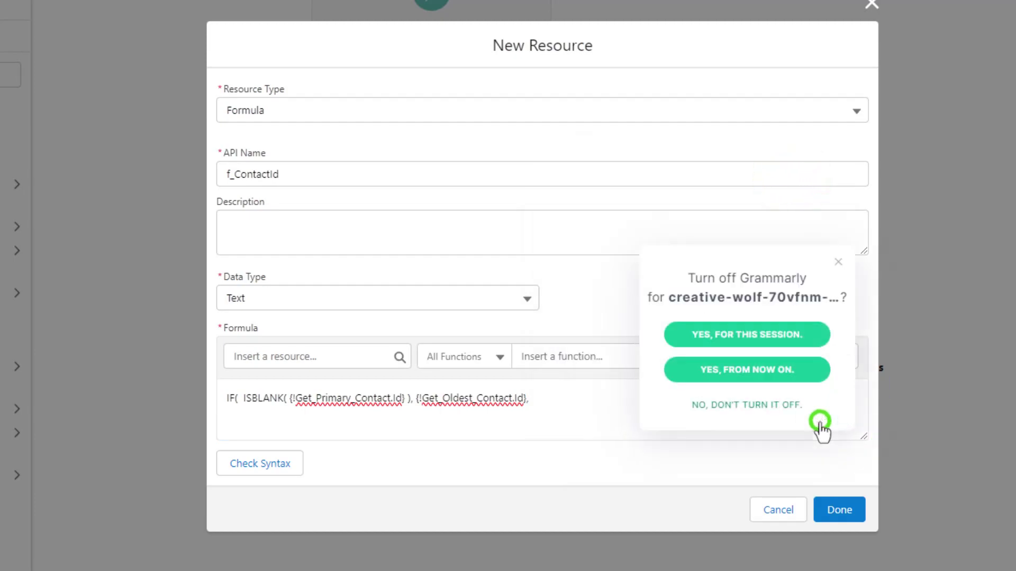
click(738, 380)
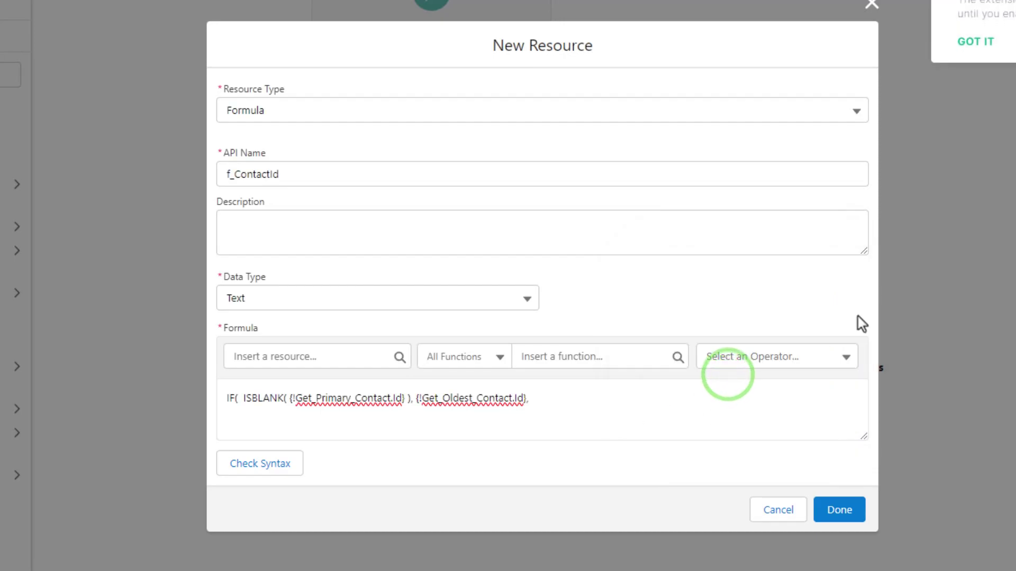
click(984, 38)
Step: Dismiss the spelling menu on Get_Oldest_Contact.Id and place the caret at the formula's end
click(587, 433)
right_click(460, 400)
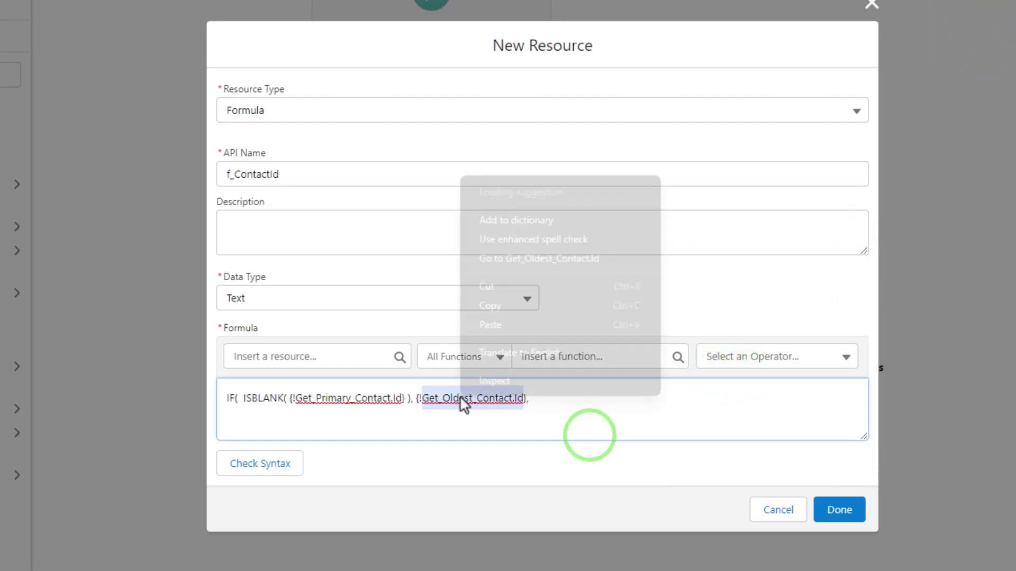
click(439, 426)
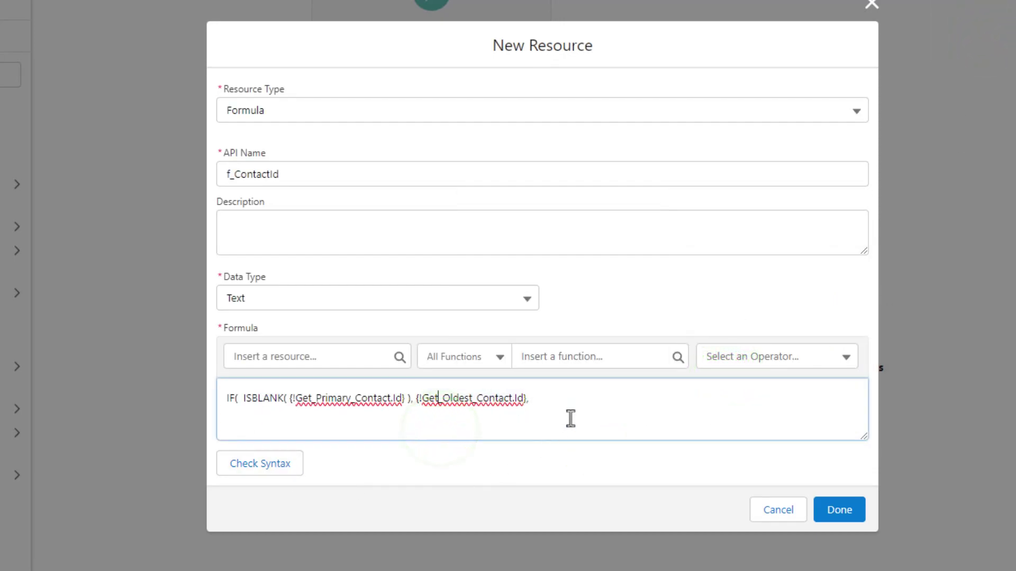
click(572, 400)
Step: Add {!Get_Primary_Contact.Id} as the IF's third argument and close it with ')'
click(334, 355)
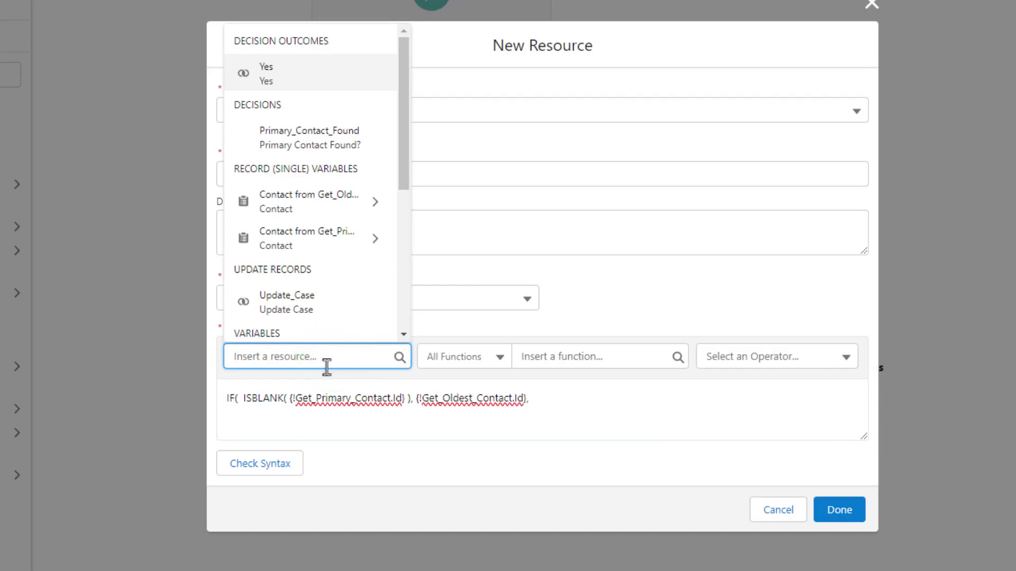
click(299, 238)
scroll(306, 238, down, 7)
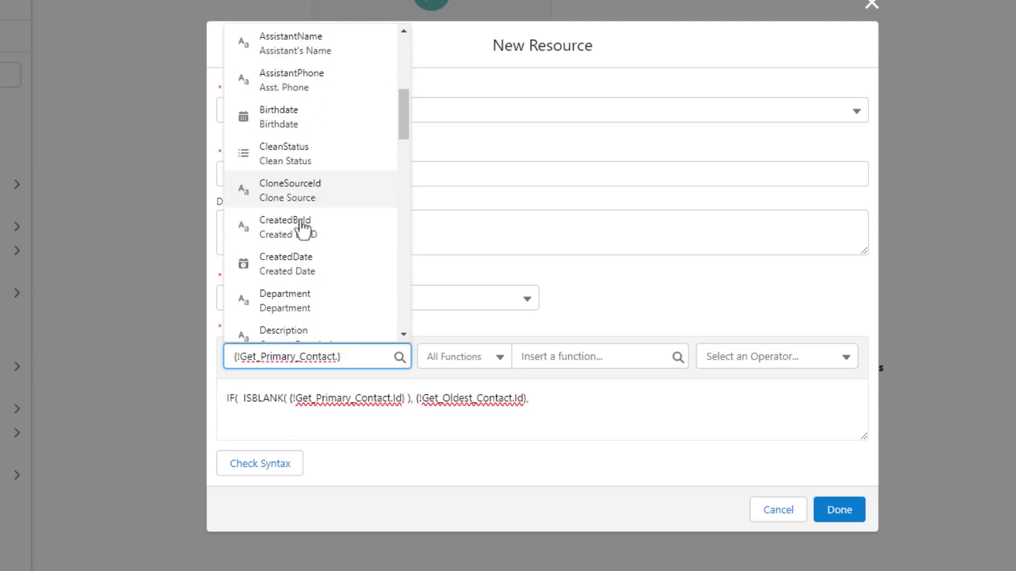
scroll(301, 227, down, 5)
click(306, 204)
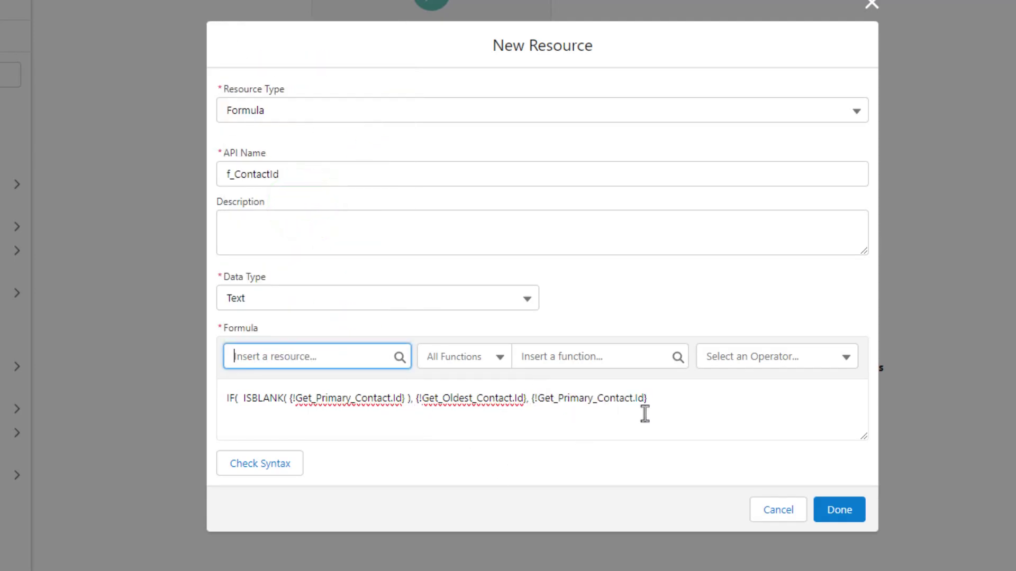
click(677, 398)
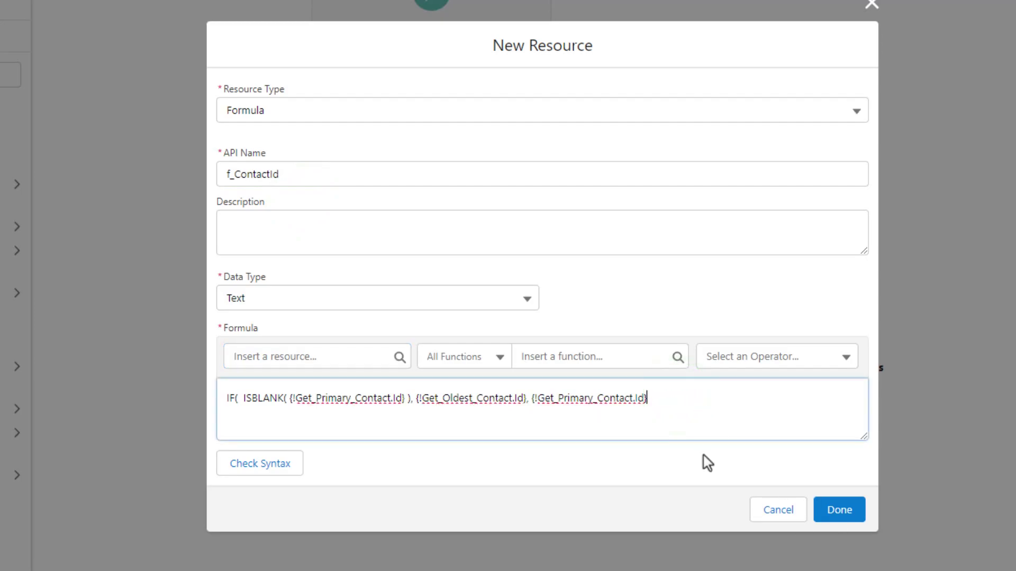
text())
click(519, 427)
click(286, 397)
click(408, 400)
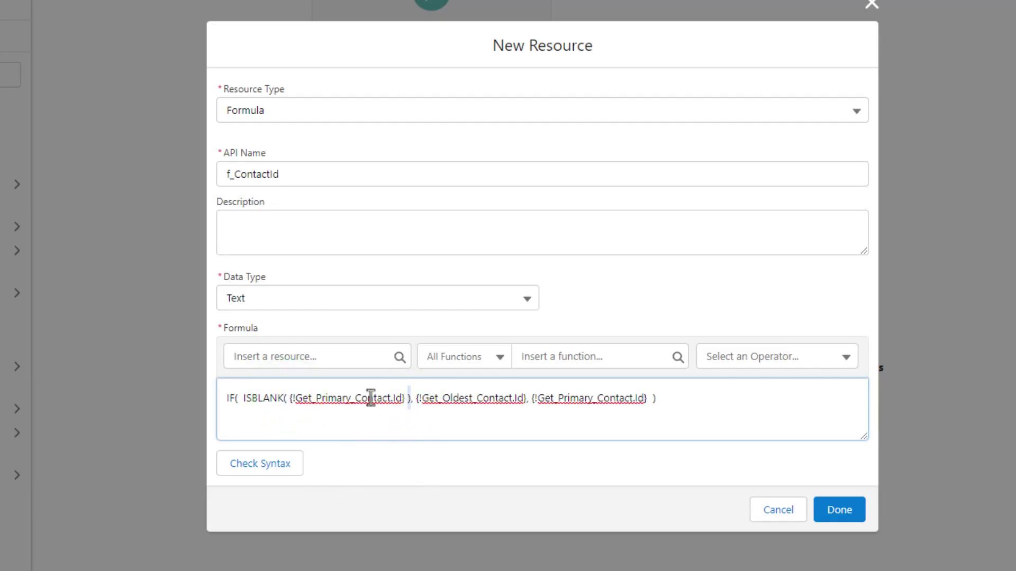
click(359, 412)
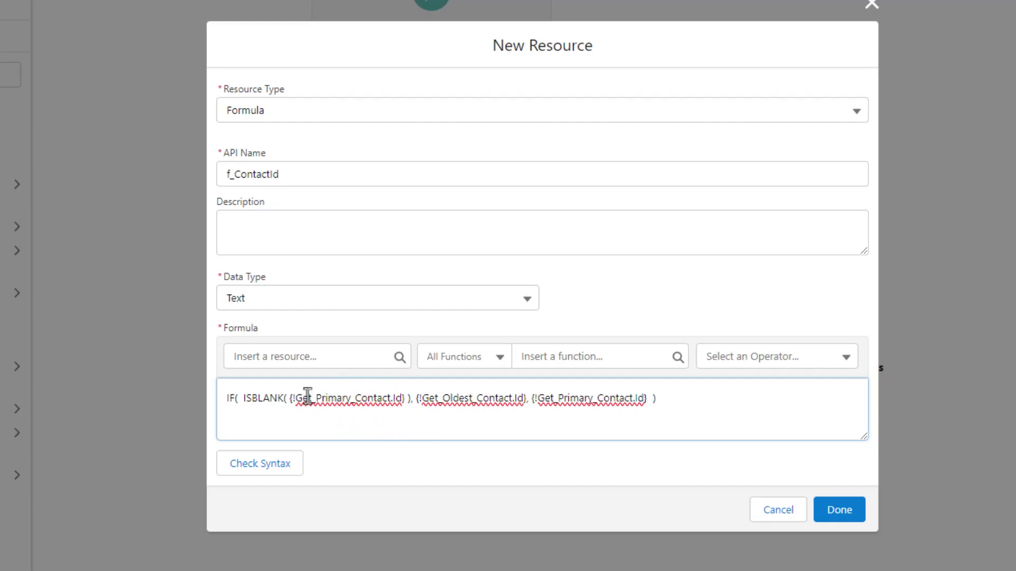
double_click(255, 402)
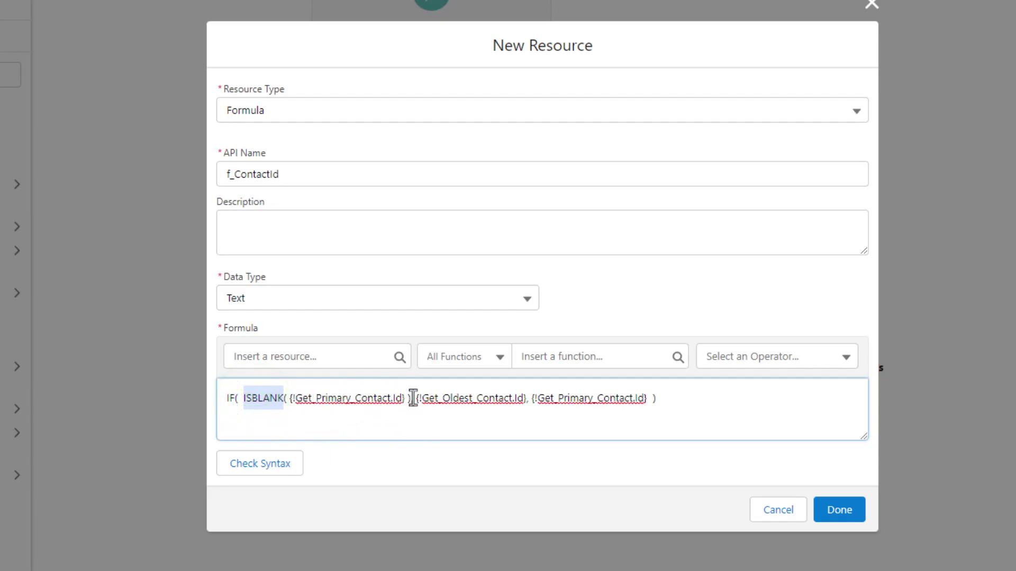
drag(408, 398, 245, 397)
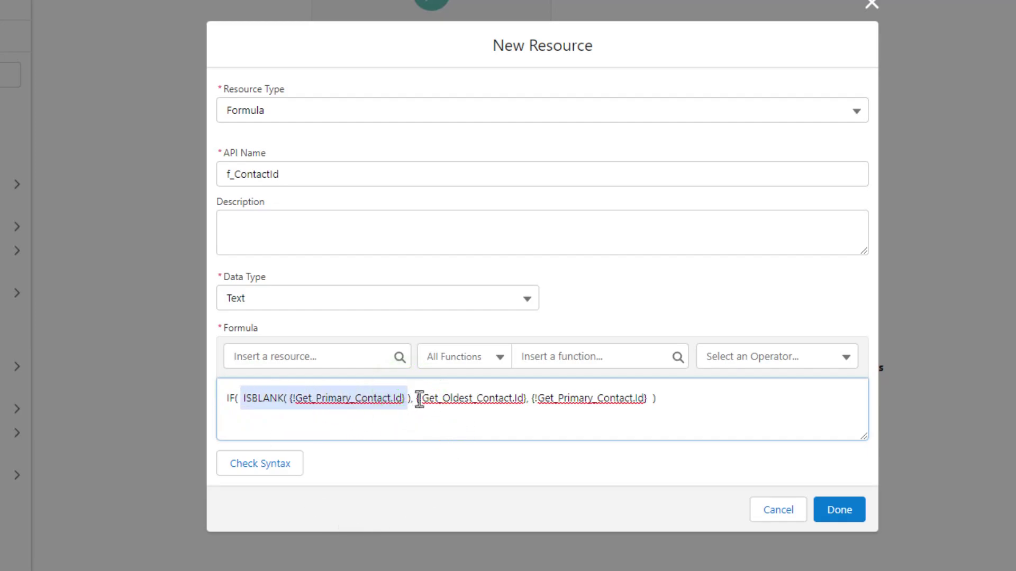
drag(418, 398, 526, 408)
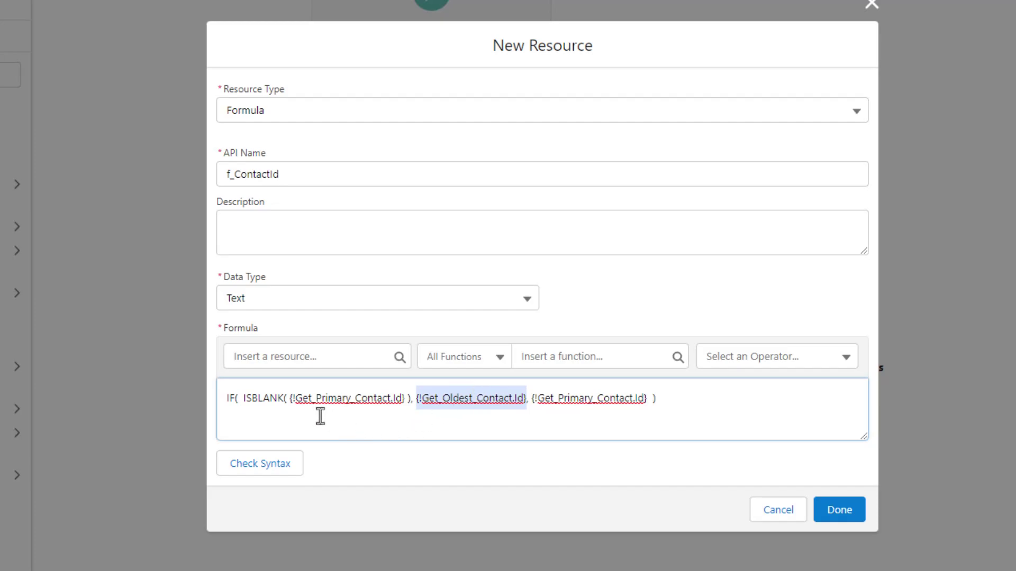
click(330, 393)
double_click(330, 393)
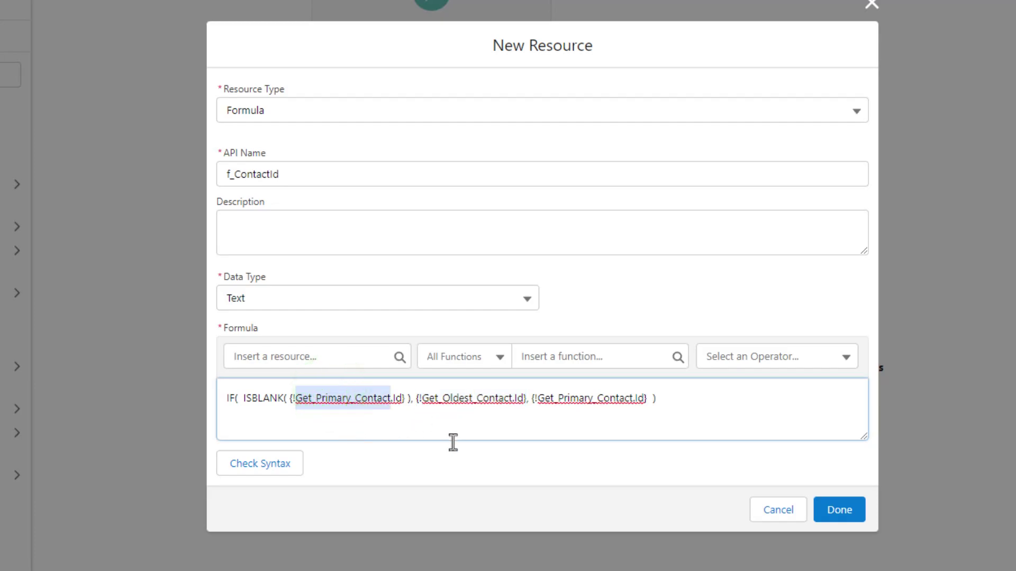
double_click(486, 398)
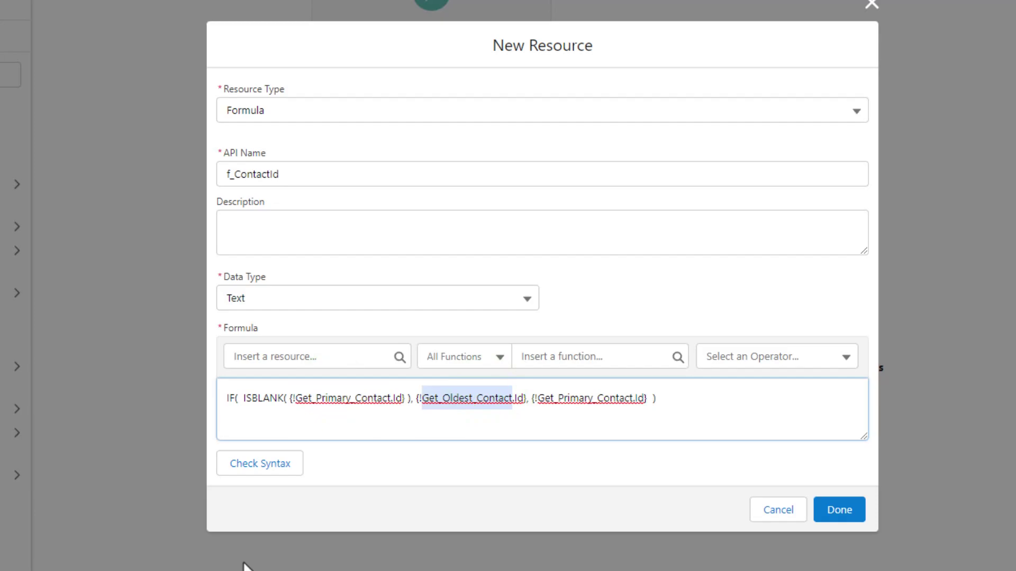
click(562, 426)
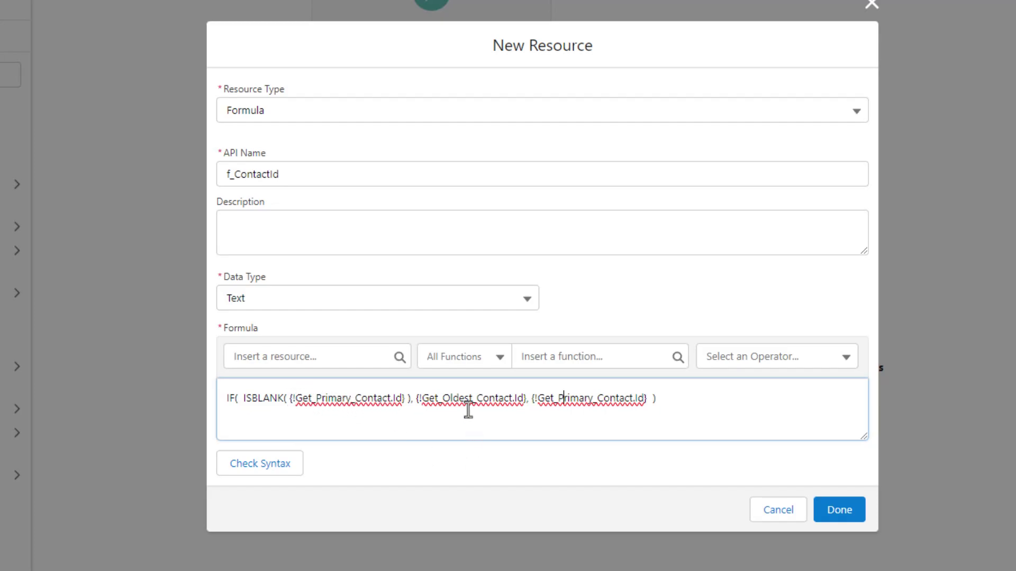
drag(417, 398, 528, 400)
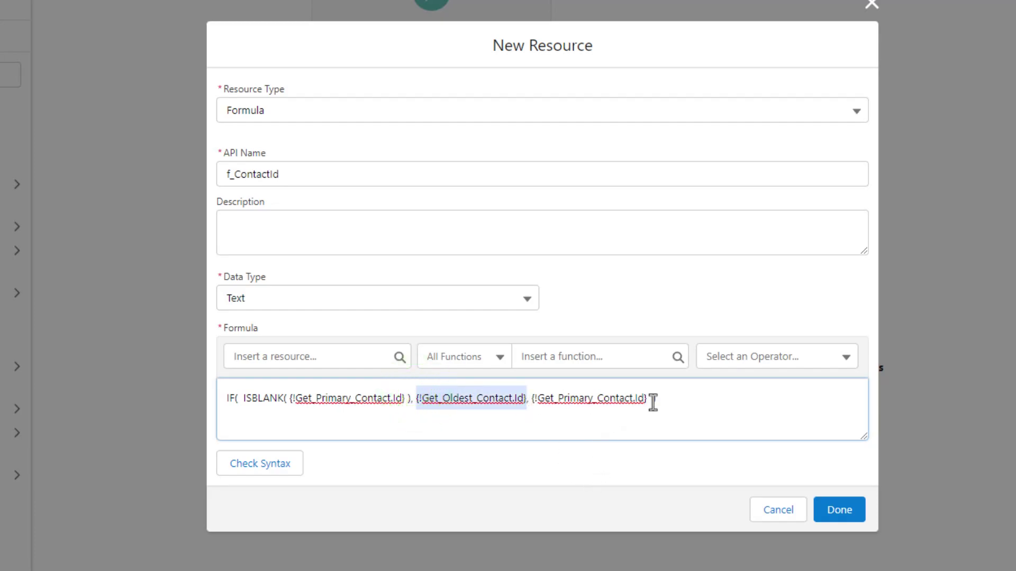
drag(647, 398, 531, 398)
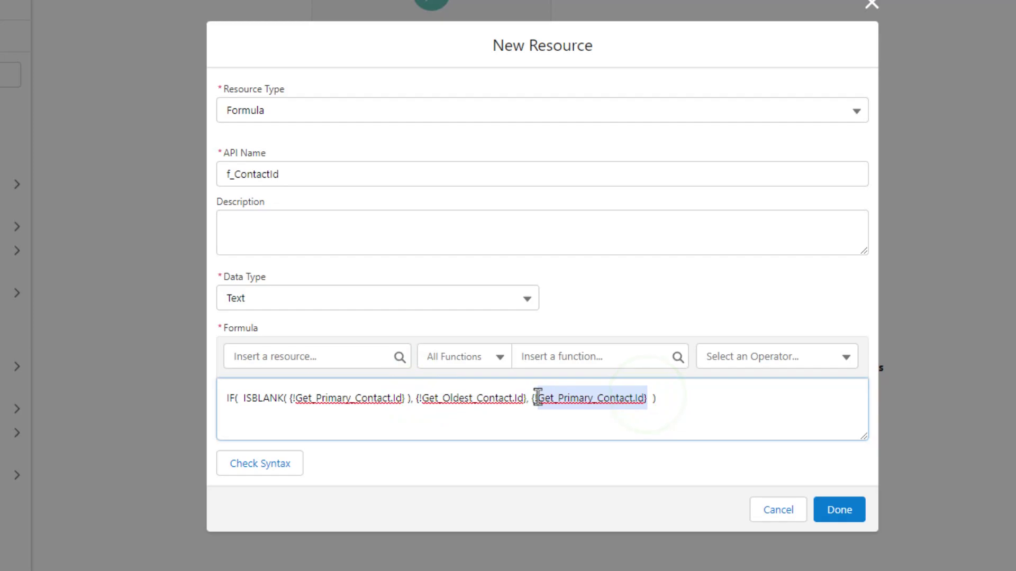
click(687, 418)
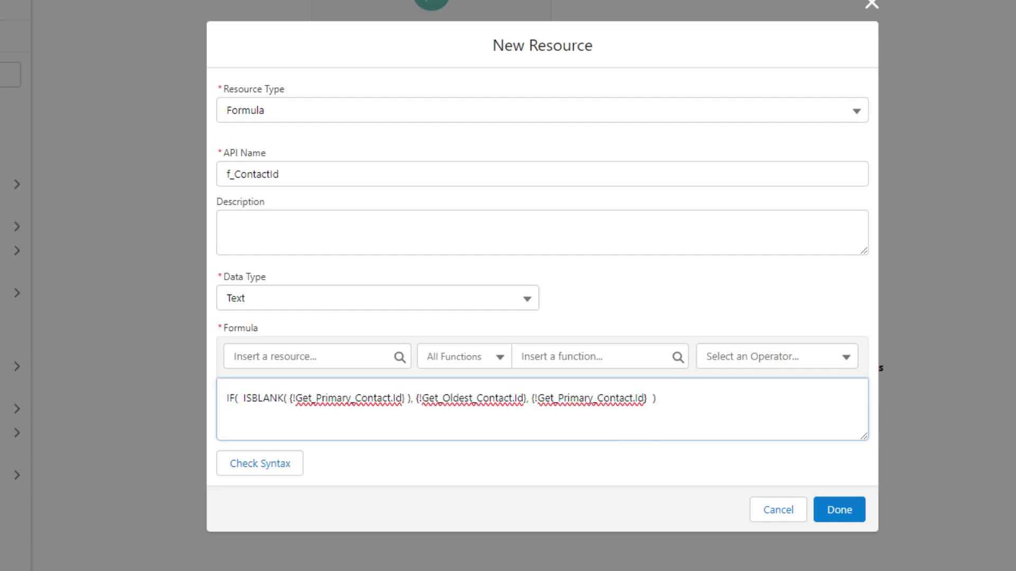
Step: Run Check Syntax on the f_ContactId formula and confirm it reports Valid
key(Tab)
click(730, 417)
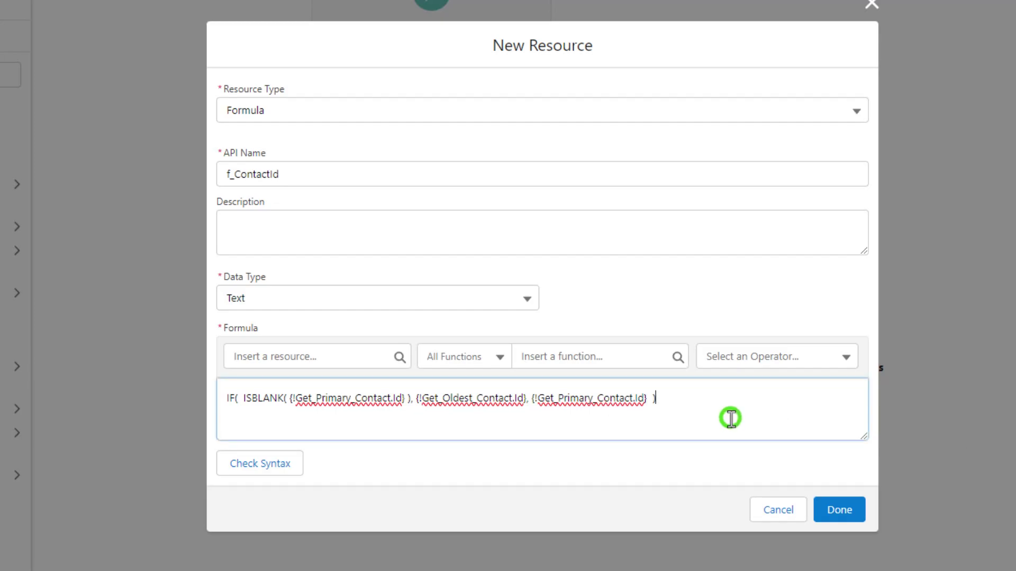
click(243, 465)
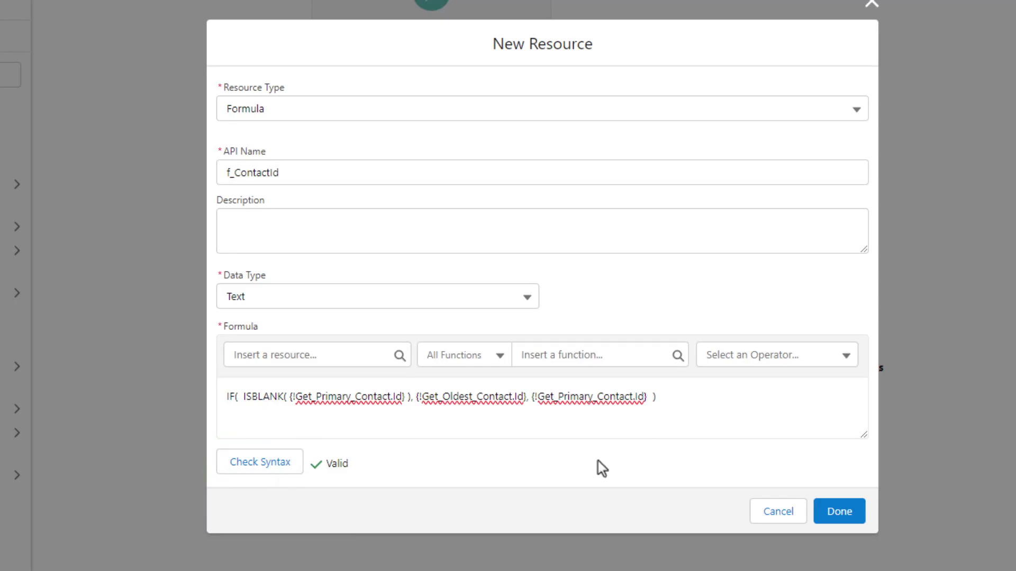
Step: Walk through the formula's IF, ISBLANK and Id references, then save the resource
click(233, 399)
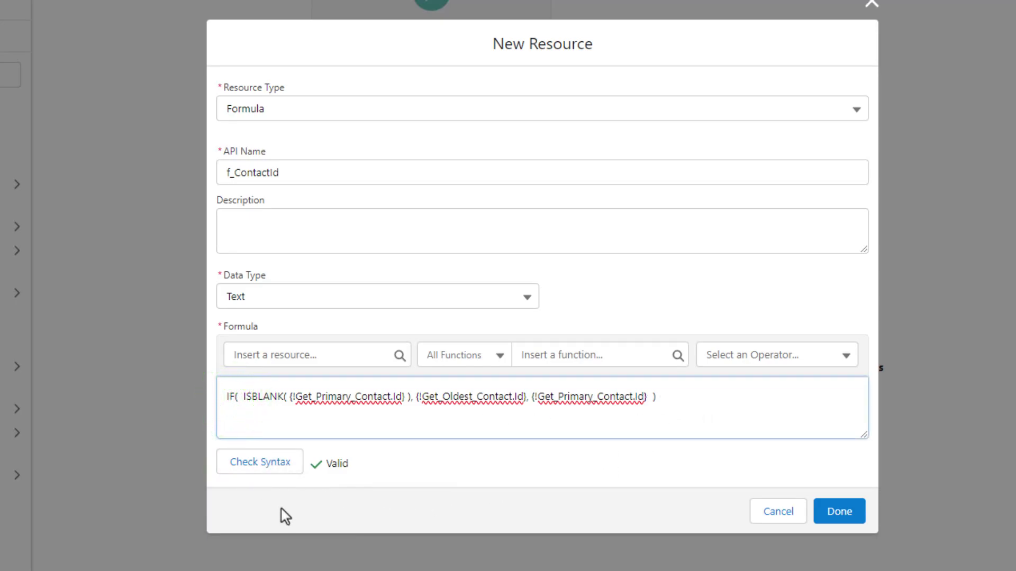
click(242, 397)
click(284, 392)
click(408, 397)
click(448, 397)
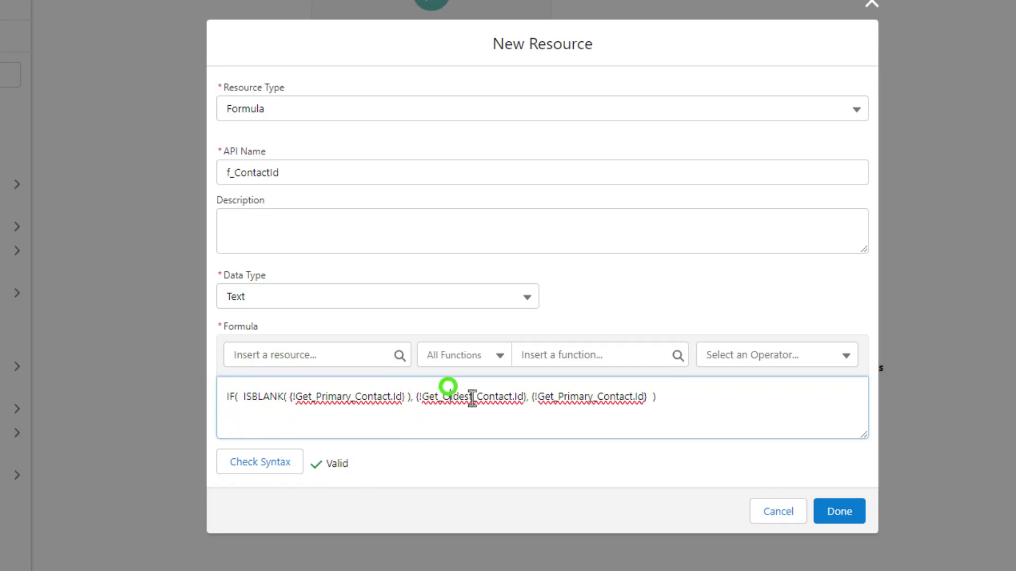
click(524, 396)
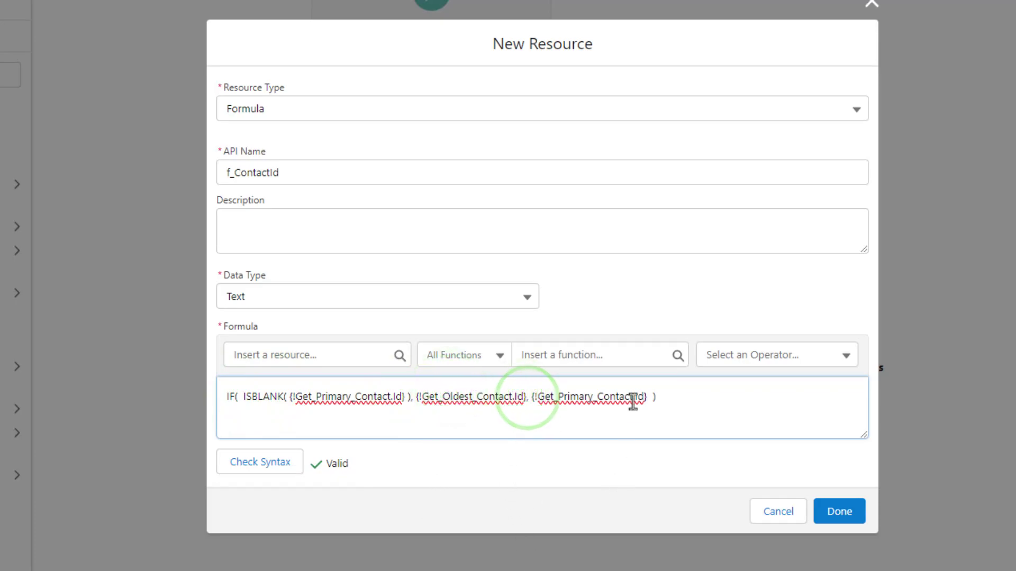
drag(648, 397, 530, 397)
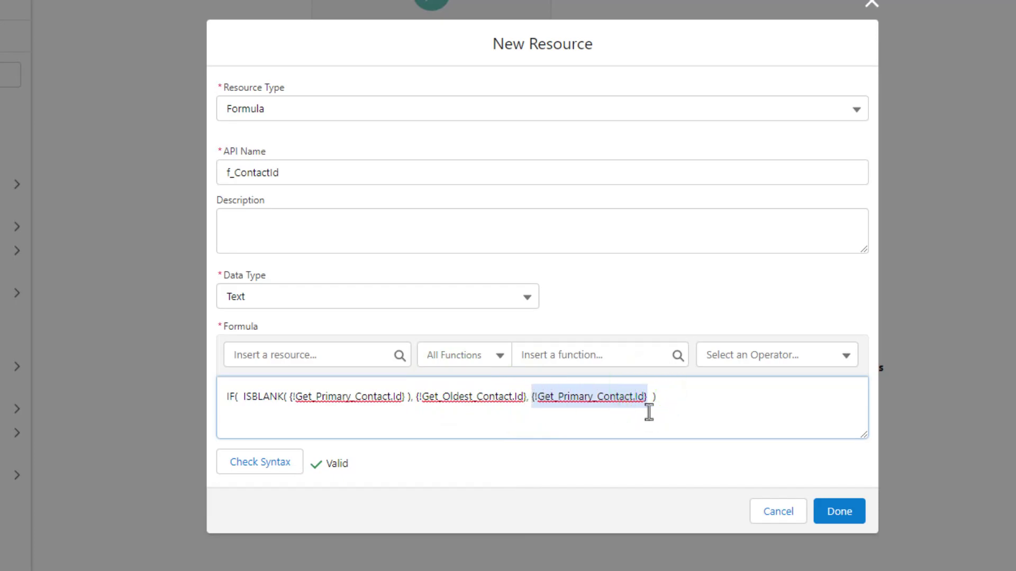
click(656, 412)
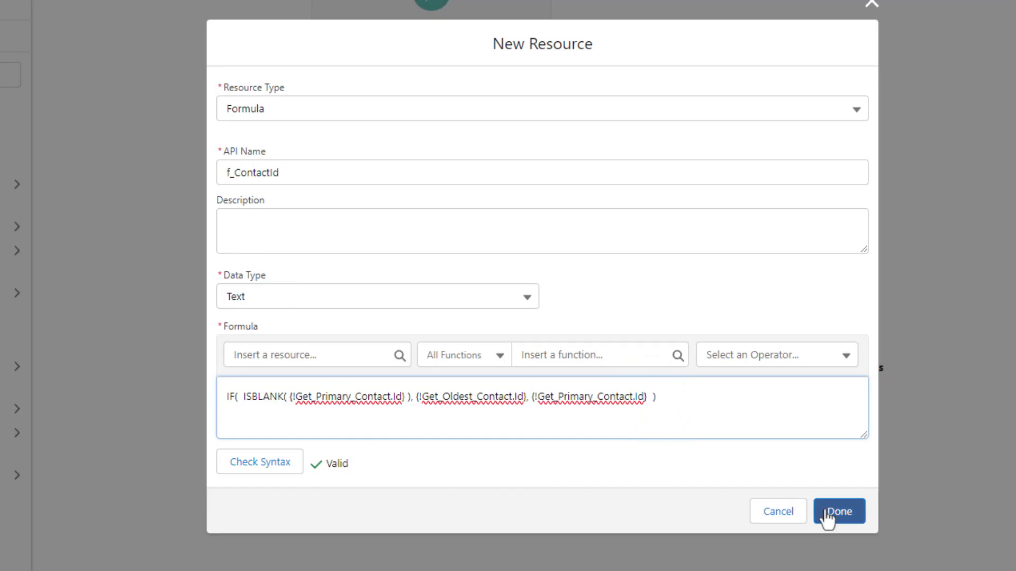
click(850, 514)
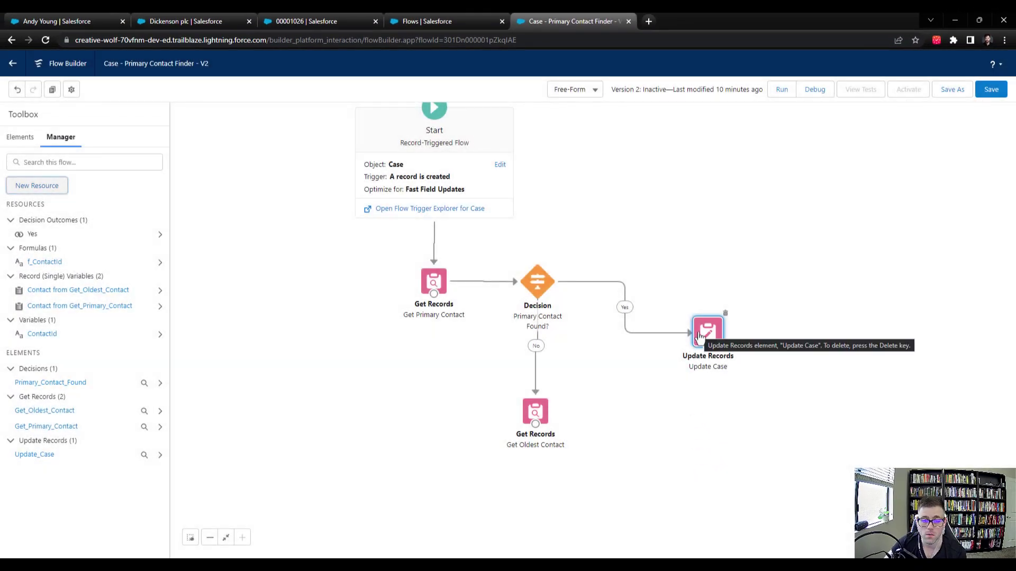
Step: In Update Case, replace the primary contact ID with the f_ContactId formula as the ContactId value
double_click(701, 325)
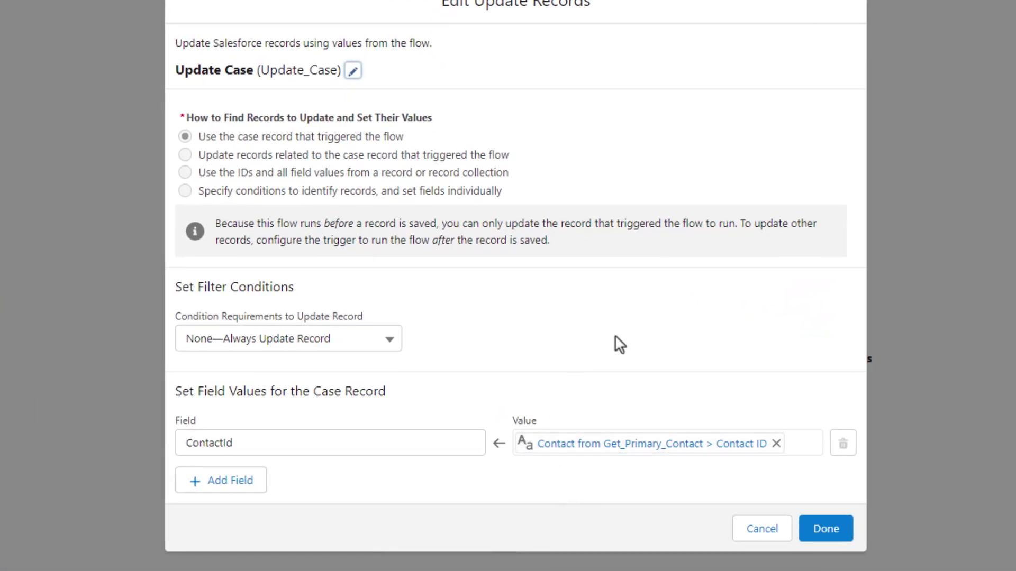
click(603, 337)
click(774, 443)
click(643, 444)
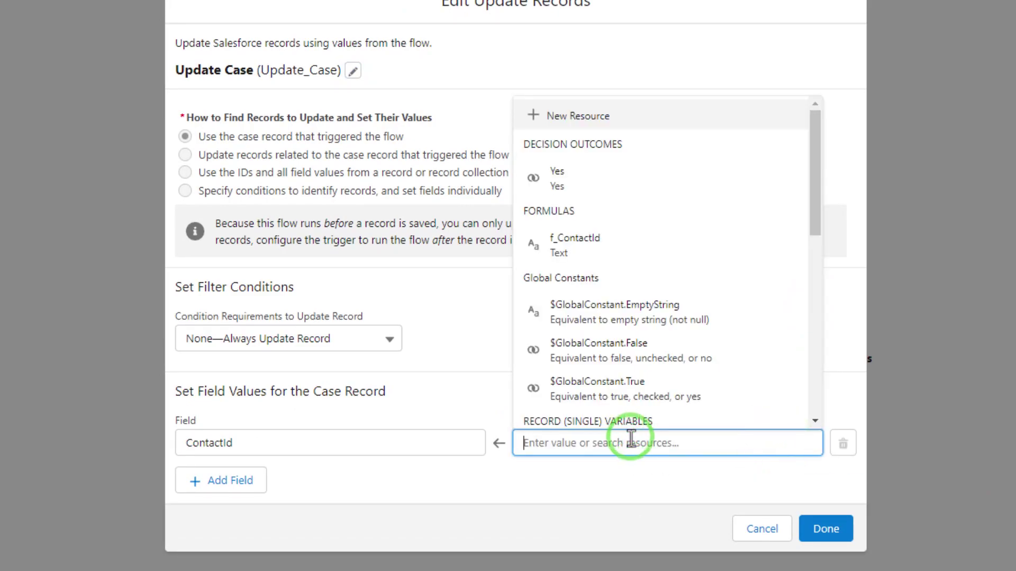
click(594, 248)
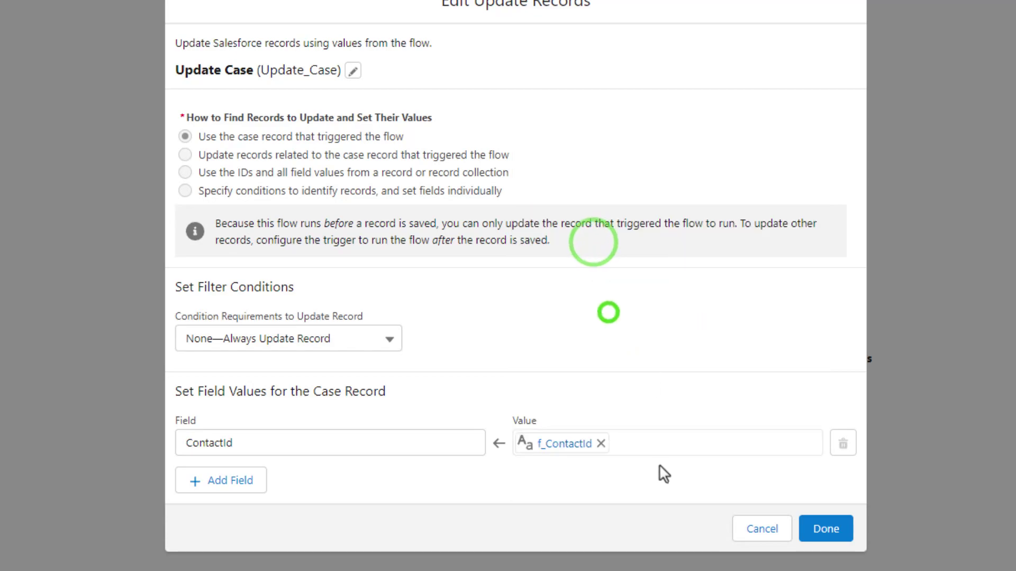
click(815, 529)
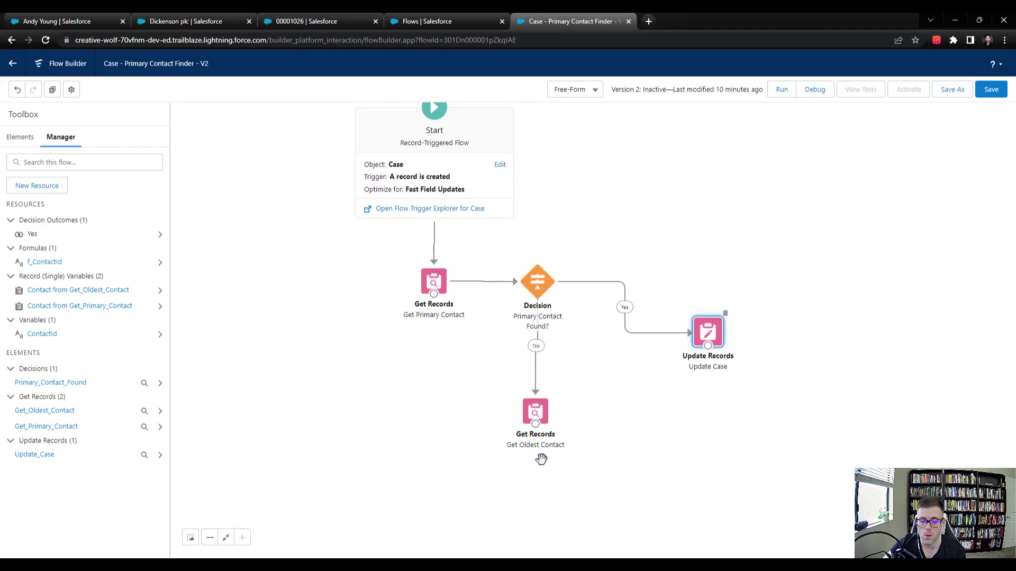
Step: Link Get Oldest Contact to Update Case so both decision paths reach it, and save the flow
click(535, 422)
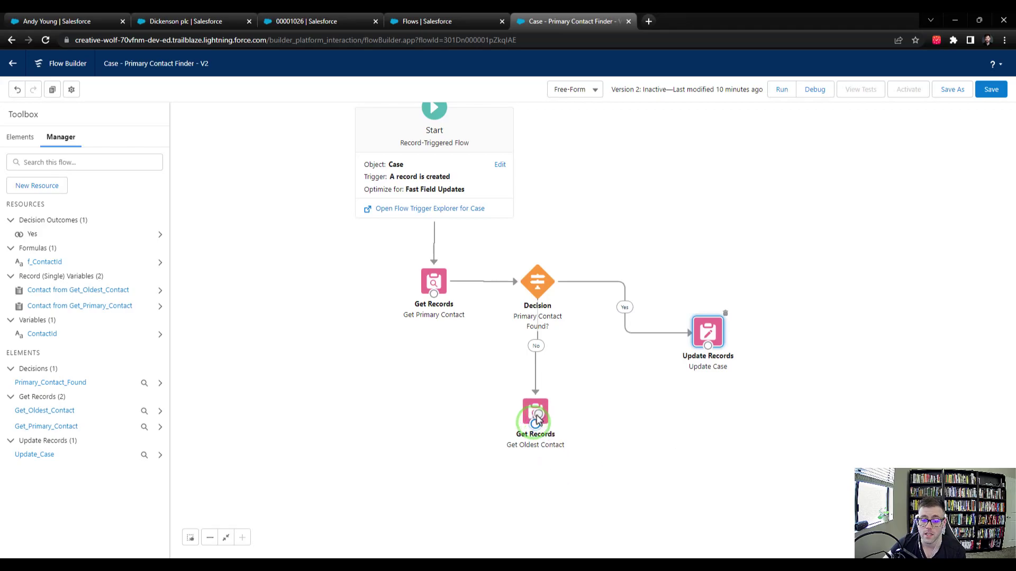
drag(537, 422, 726, 339)
click(990, 89)
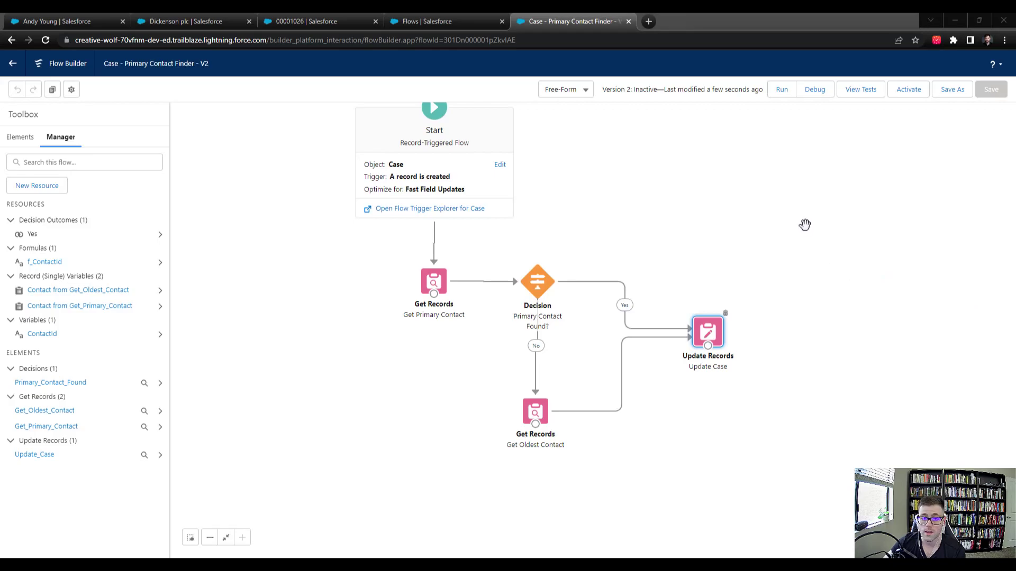
drag(803, 220, 787, 245)
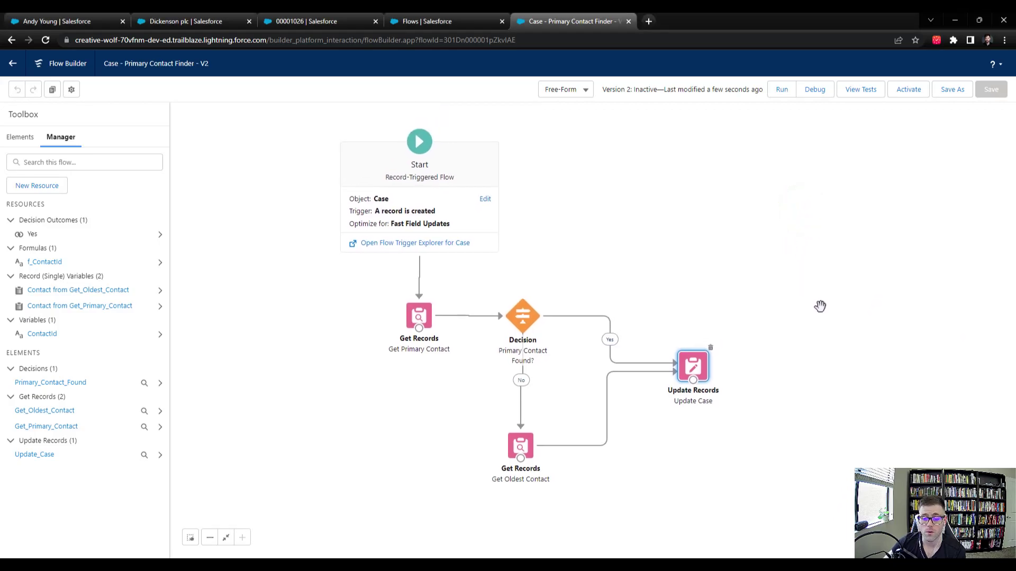